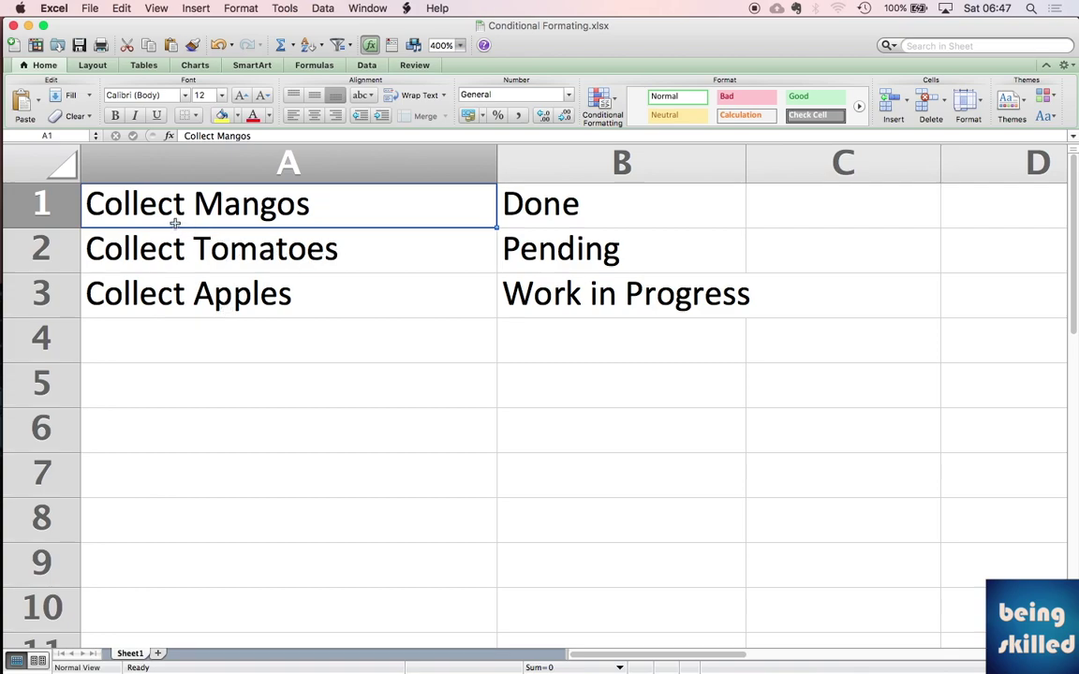
Step: Start a new conditional formatting rule for cell A1 that uses a formula to determine which cells to format
click(605, 103)
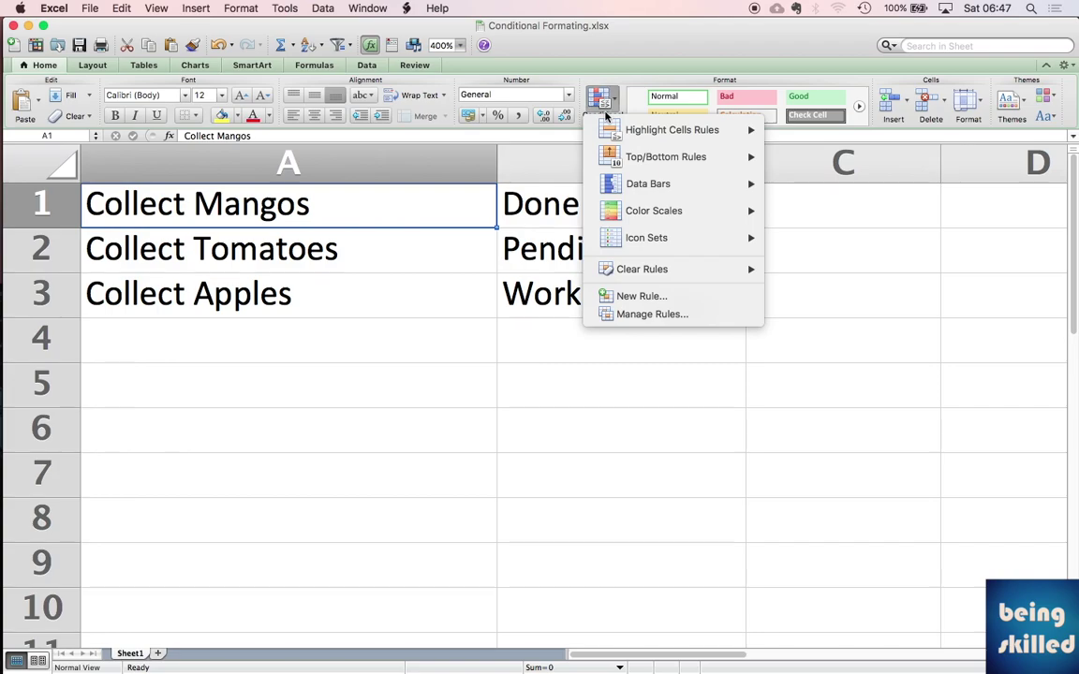
mouse_move(623, 129)
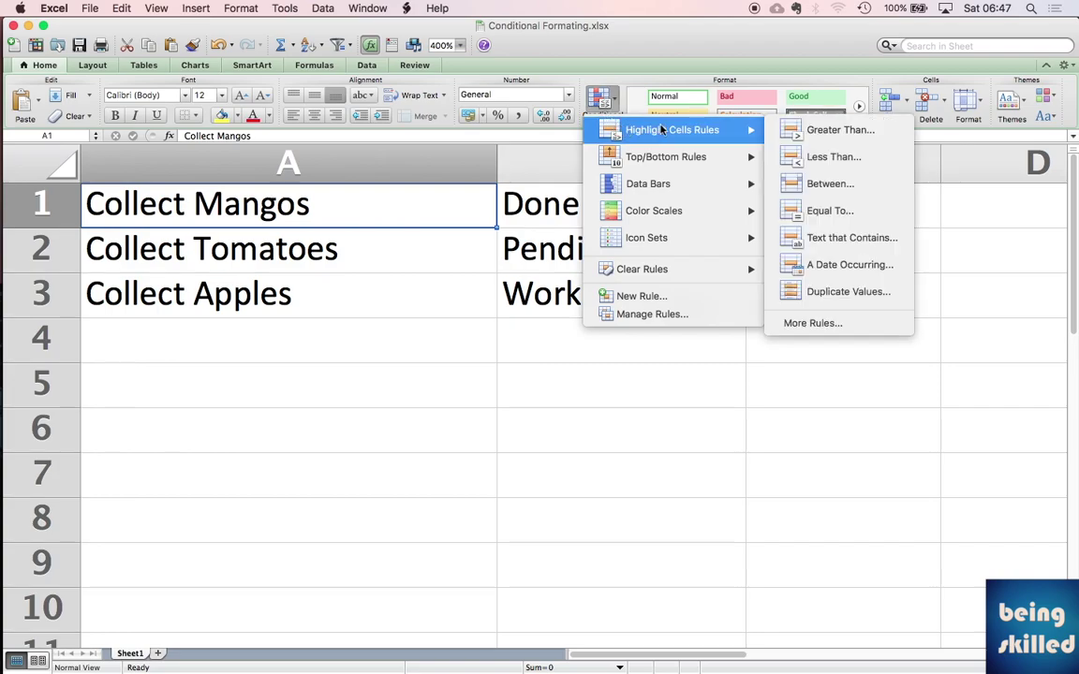
click(880, 324)
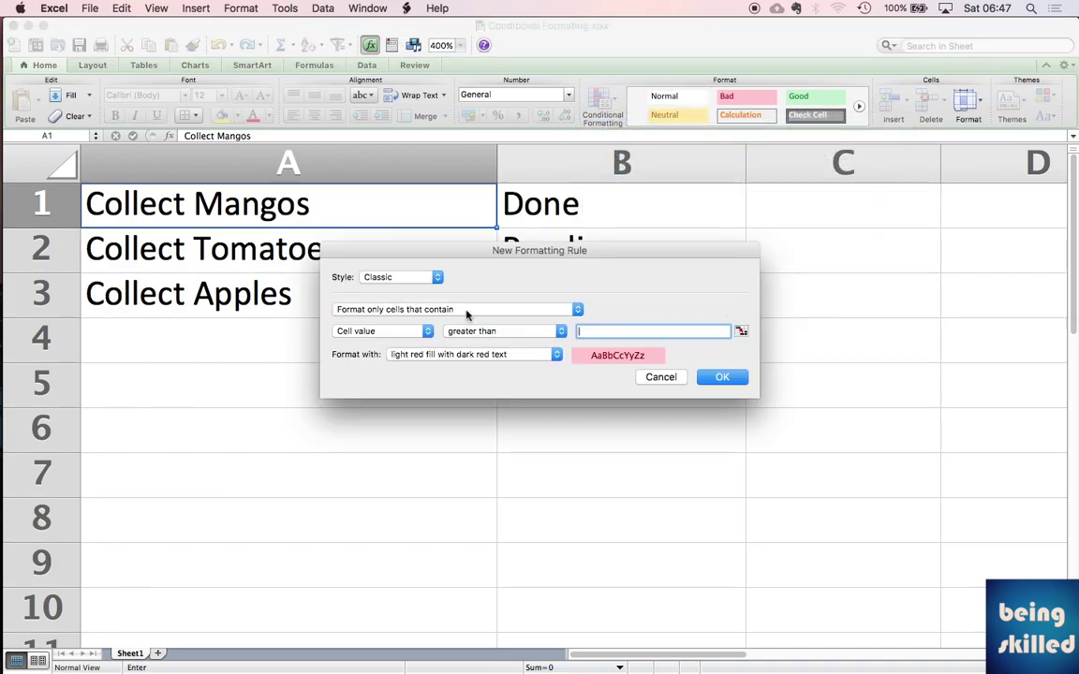
click(466, 315)
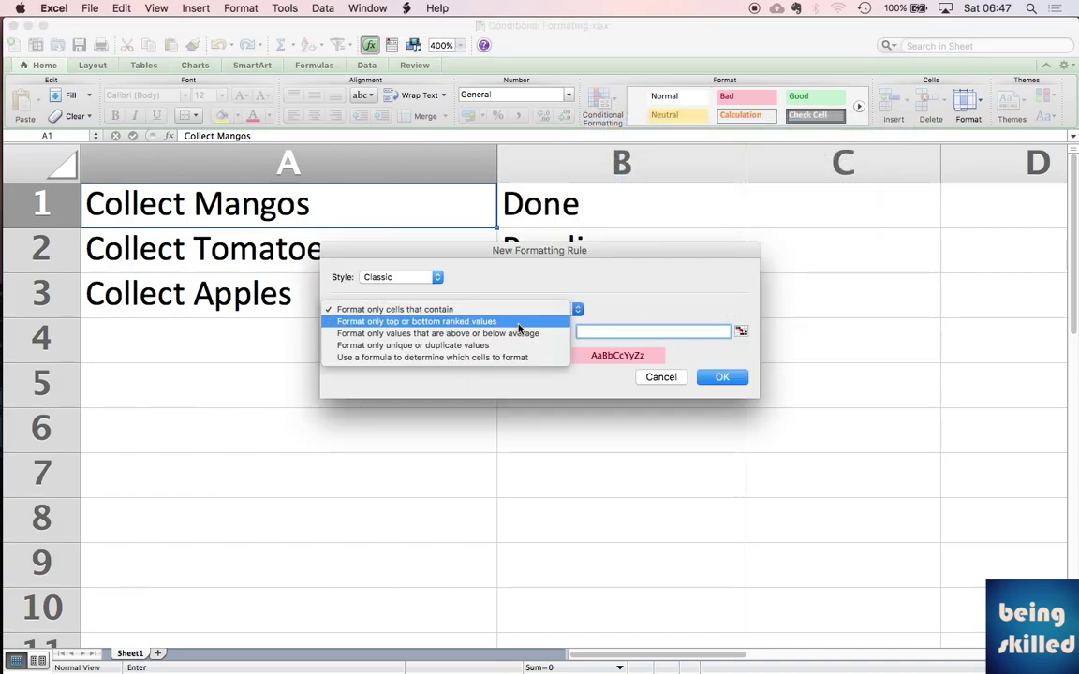
click(548, 361)
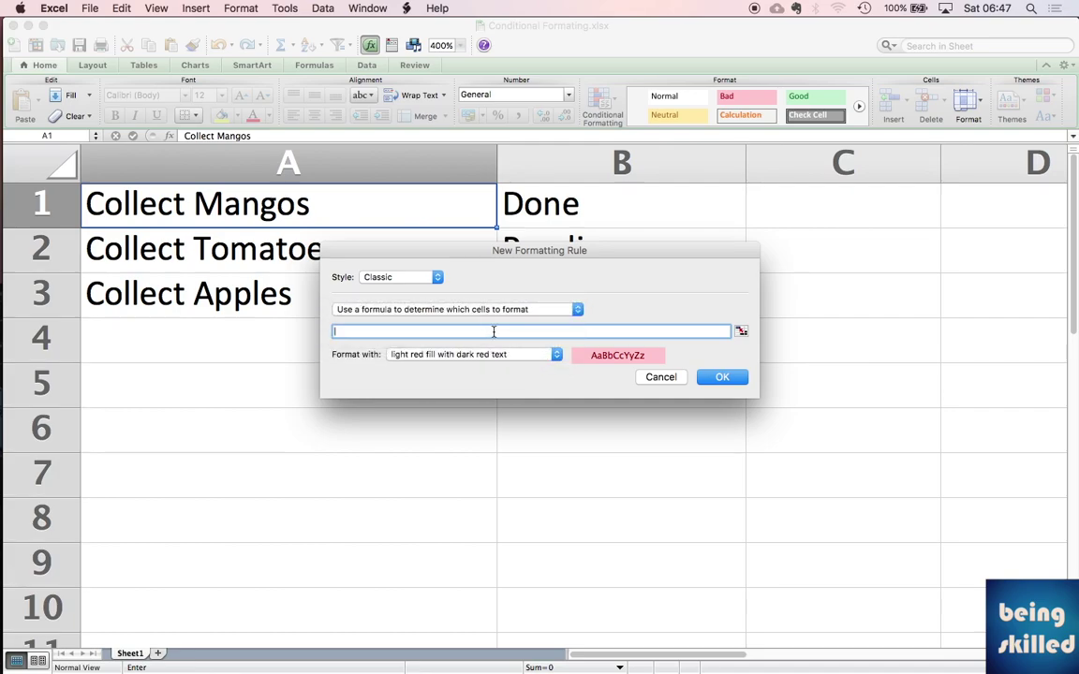
Step: Enter =$B1="Done" as the formula of the new formatting rule
text($B)
click(618, 197)
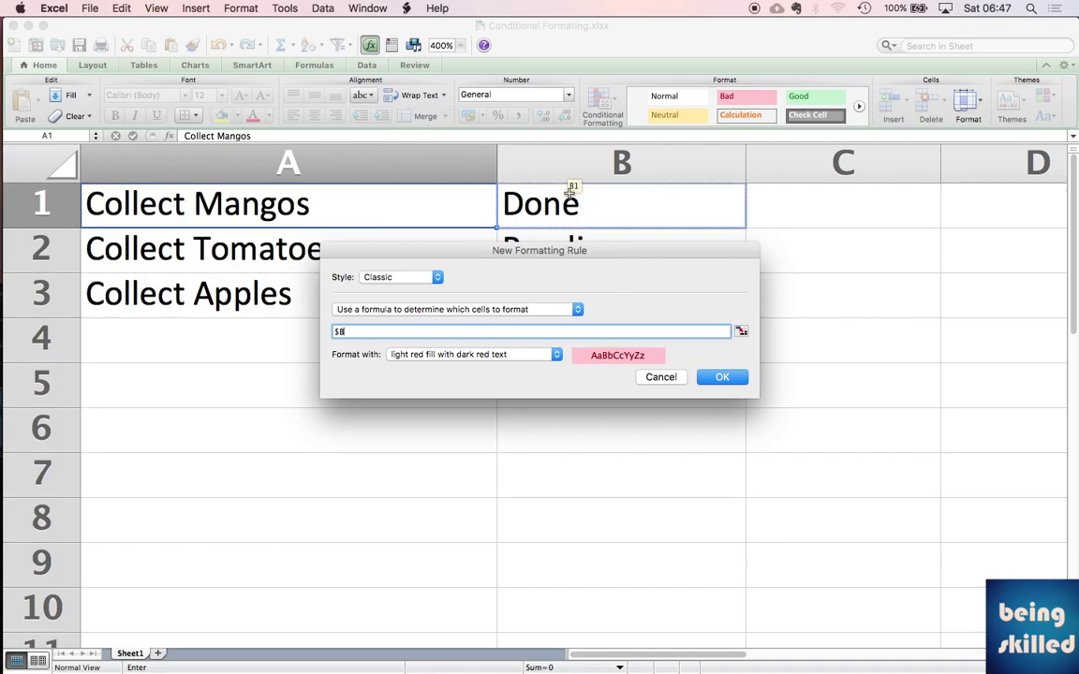
key(BackSpace)
key(BackSpace)
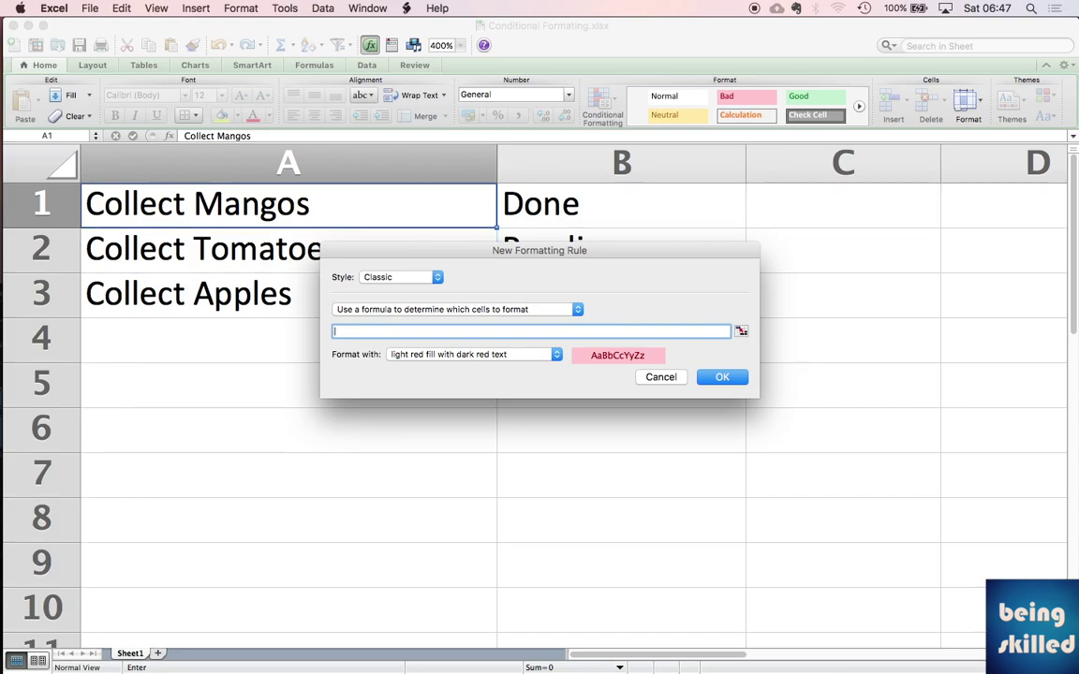
text(=$B)
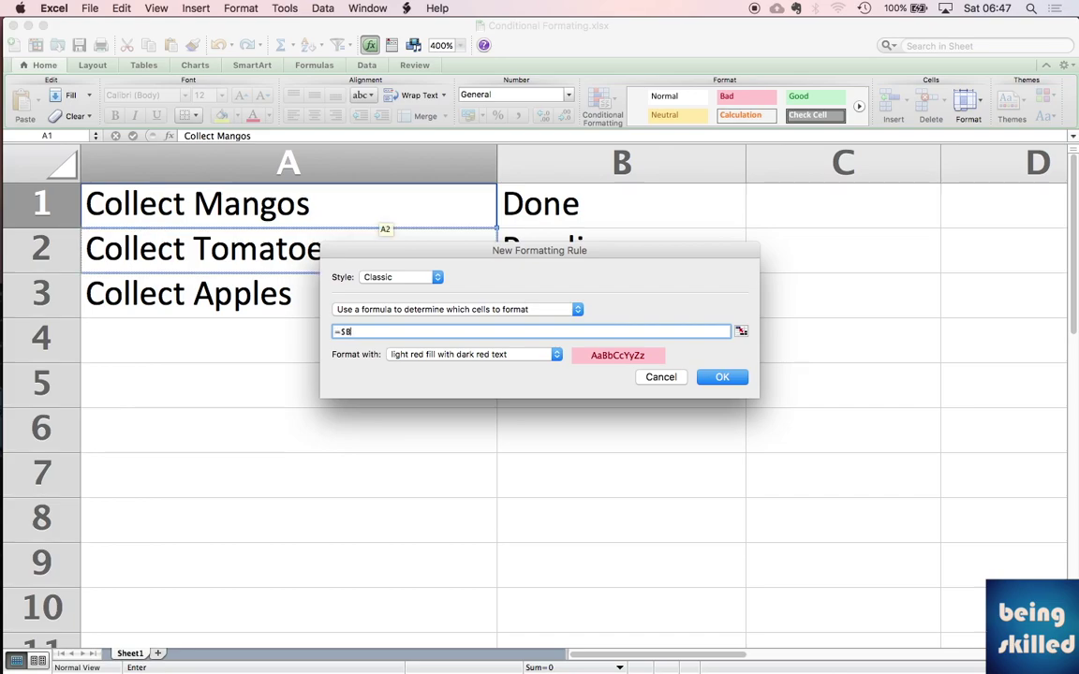
text(1)
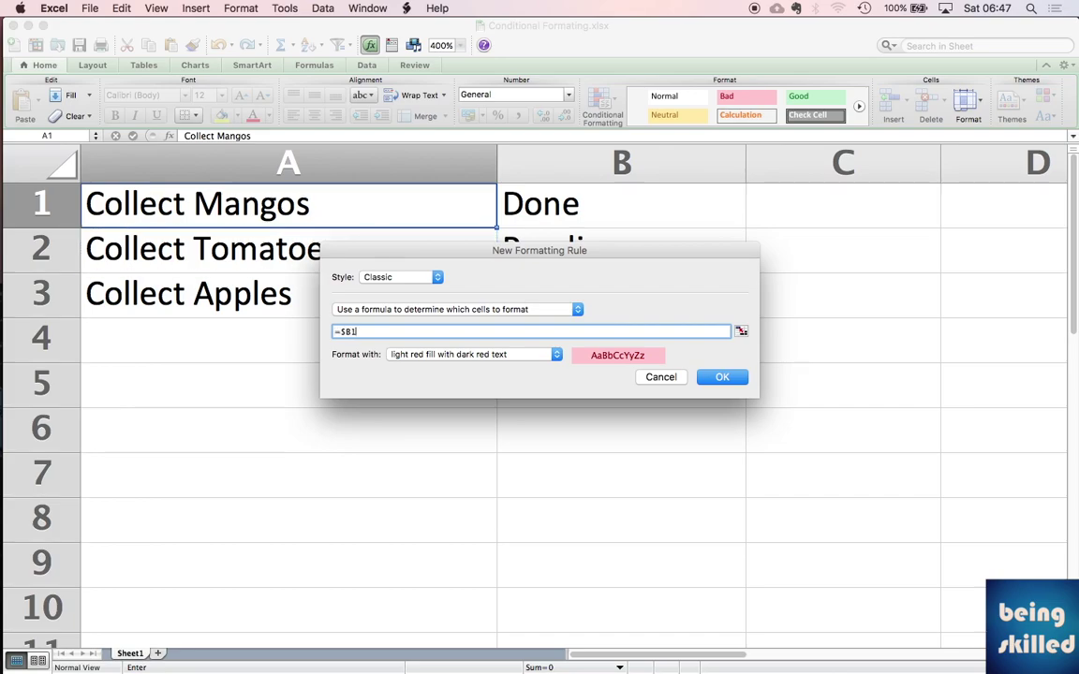
text(="Done")
Step: Set the rule's format to green fill with dark green text and apply the rule to A1
click(497, 356)
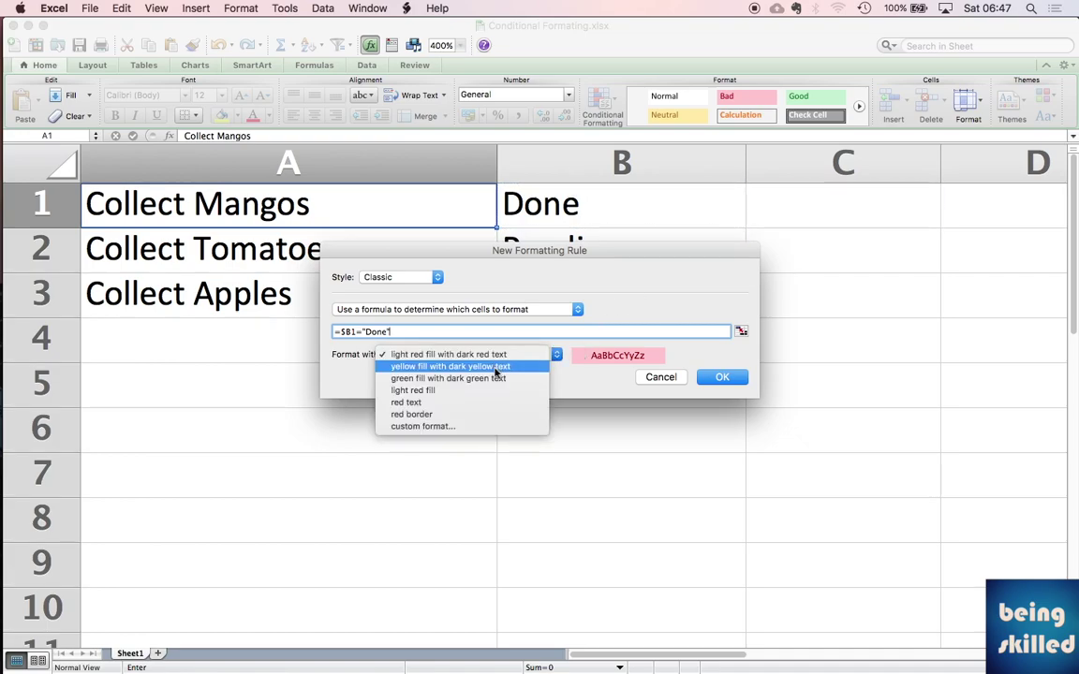
click(396, 379)
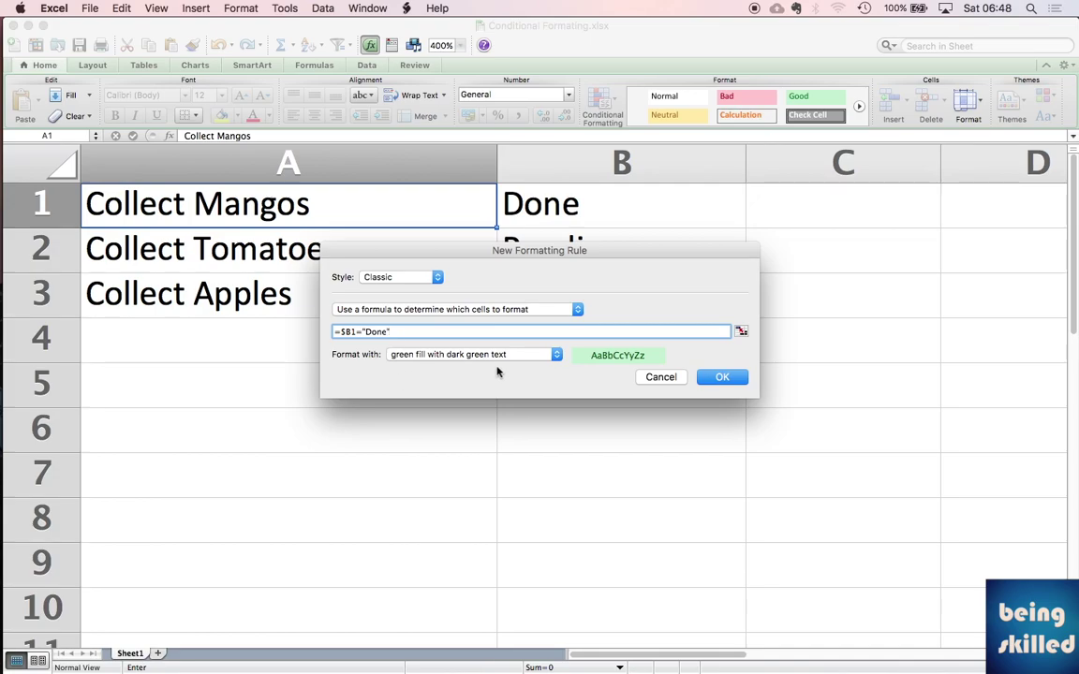
click(721, 378)
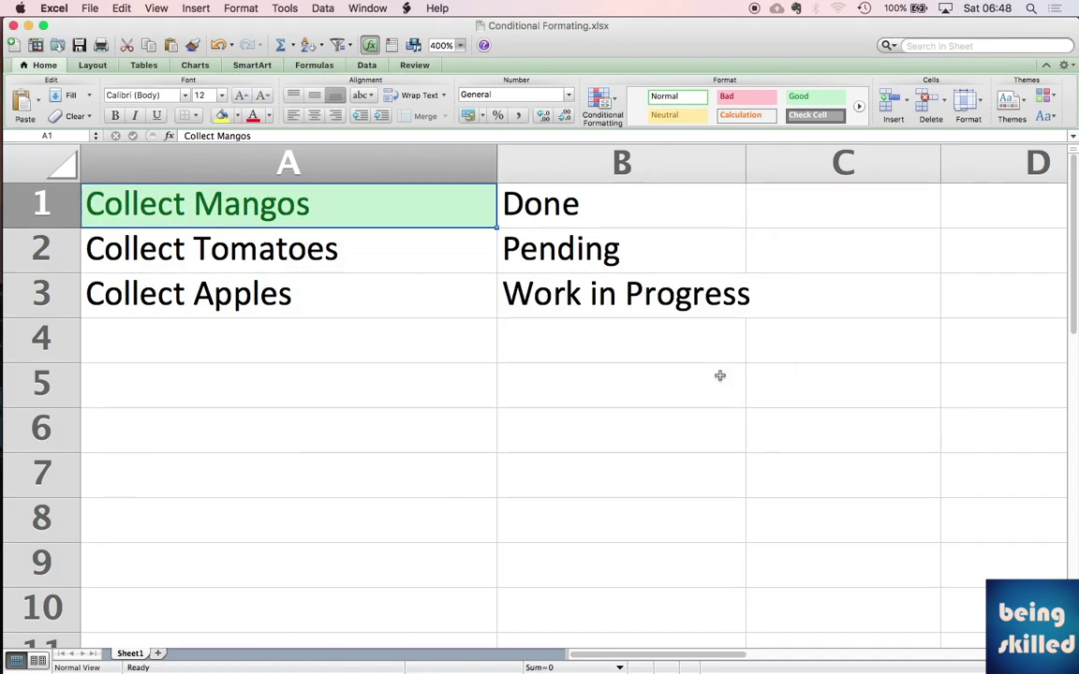
Step: Test the "Done" rule by changing the status in B1 to Pending, and undo that change
key(Right)
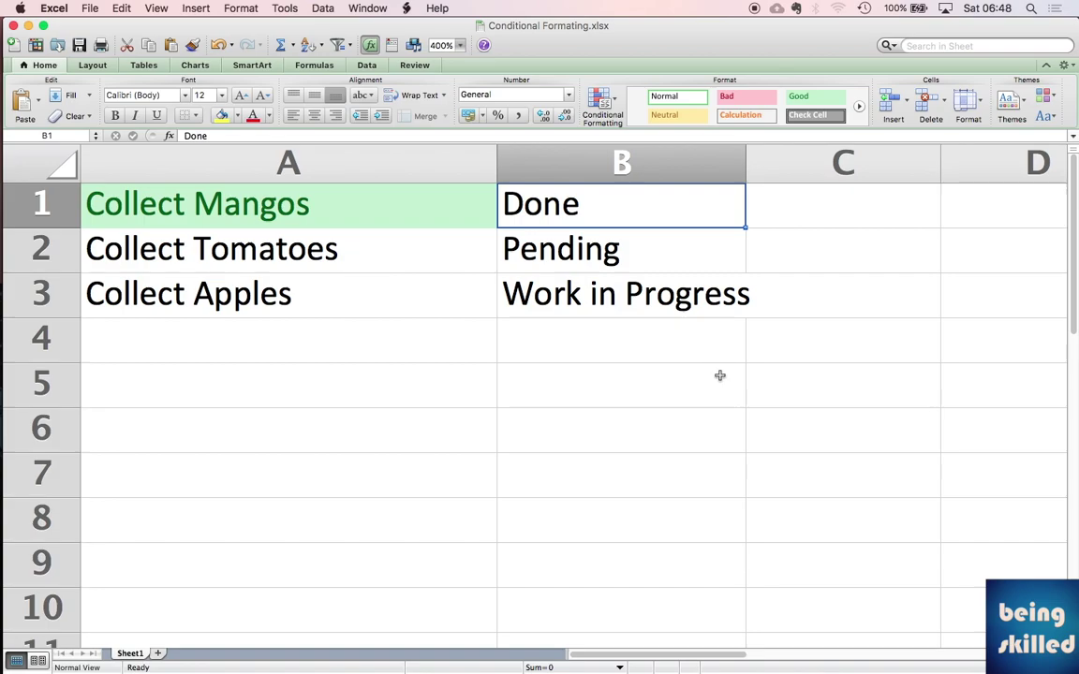
key(Left)
key(Right)
text(P)
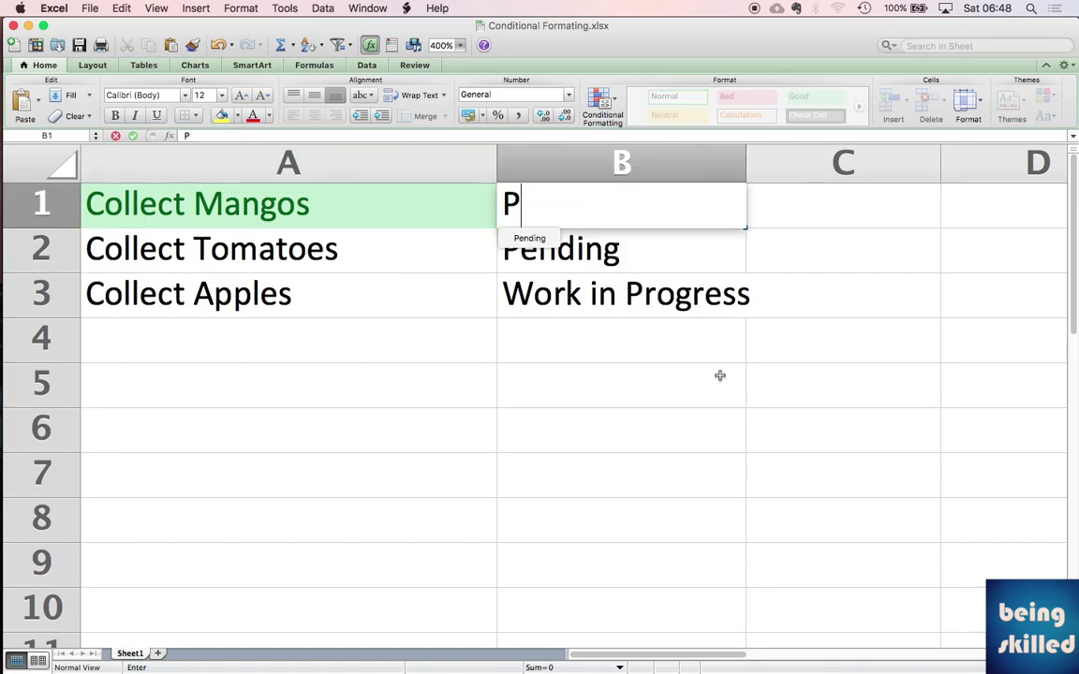
text(ending)
key(Return)
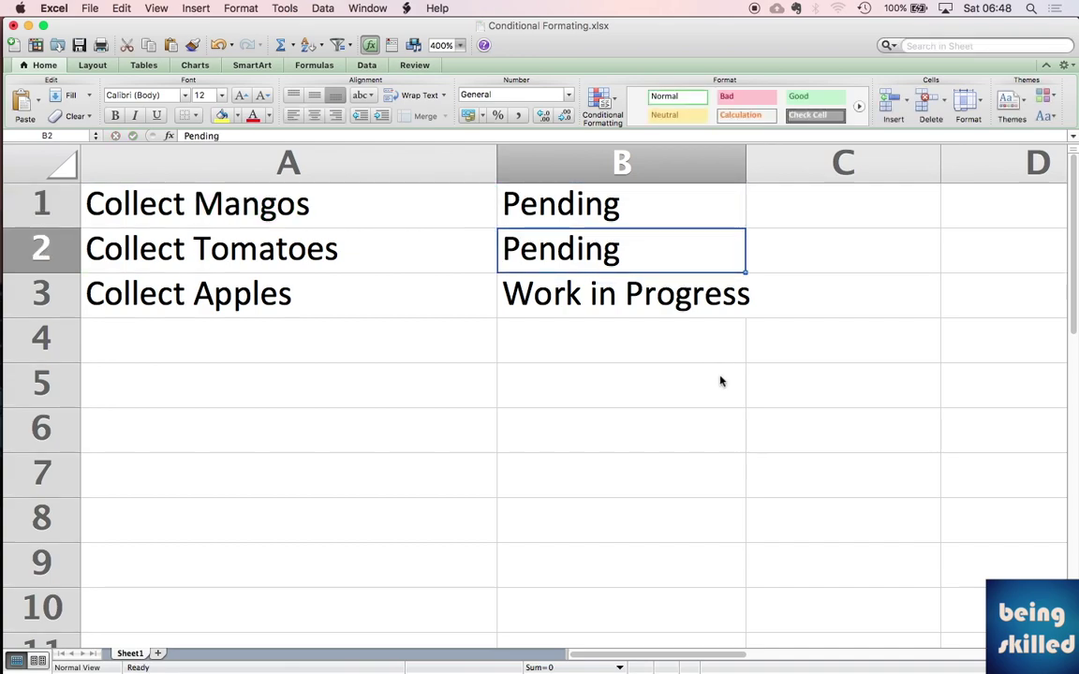
key(super+z)
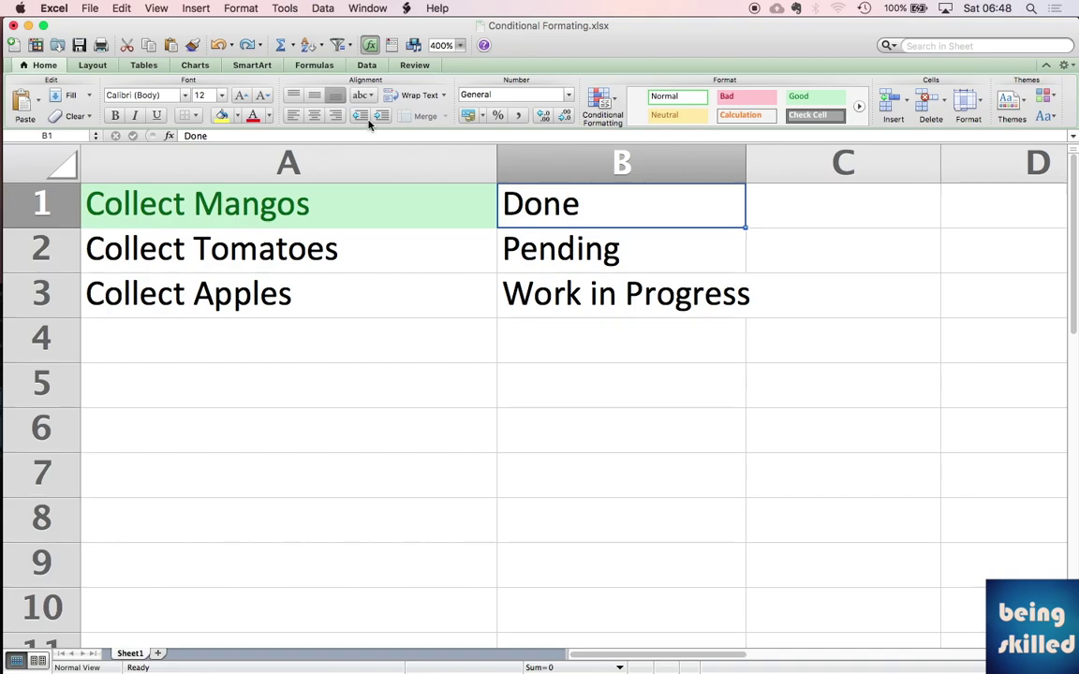
Step: Copy the formatting of cell A1 onto cells A2 to A10 with the Format Painter
click(192, 45)
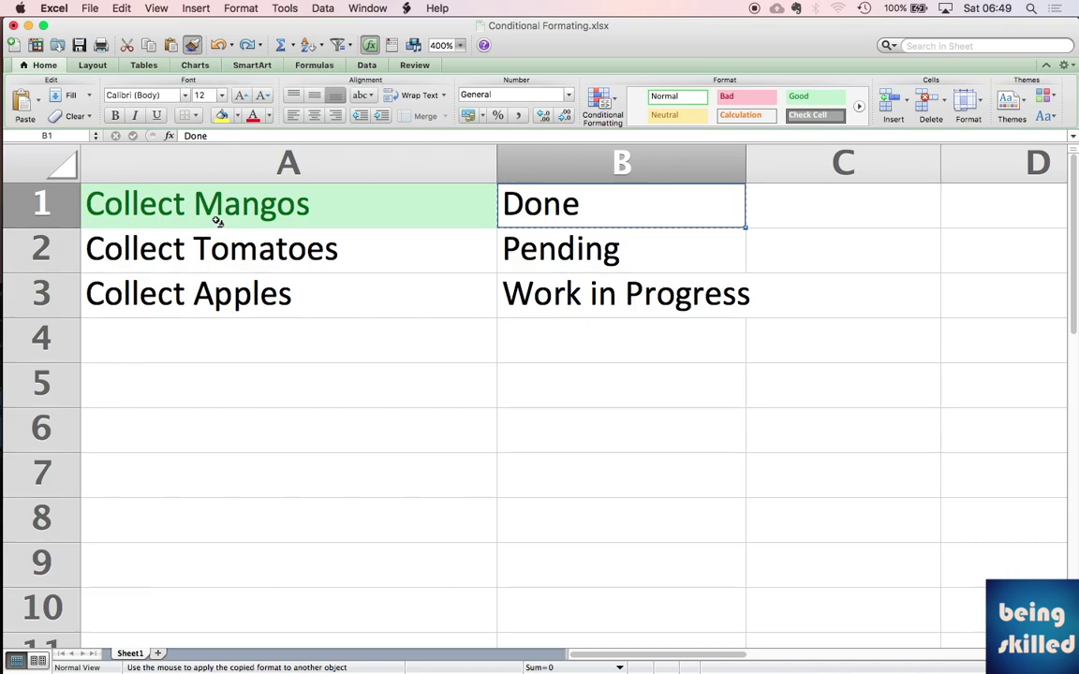
key(Escape)
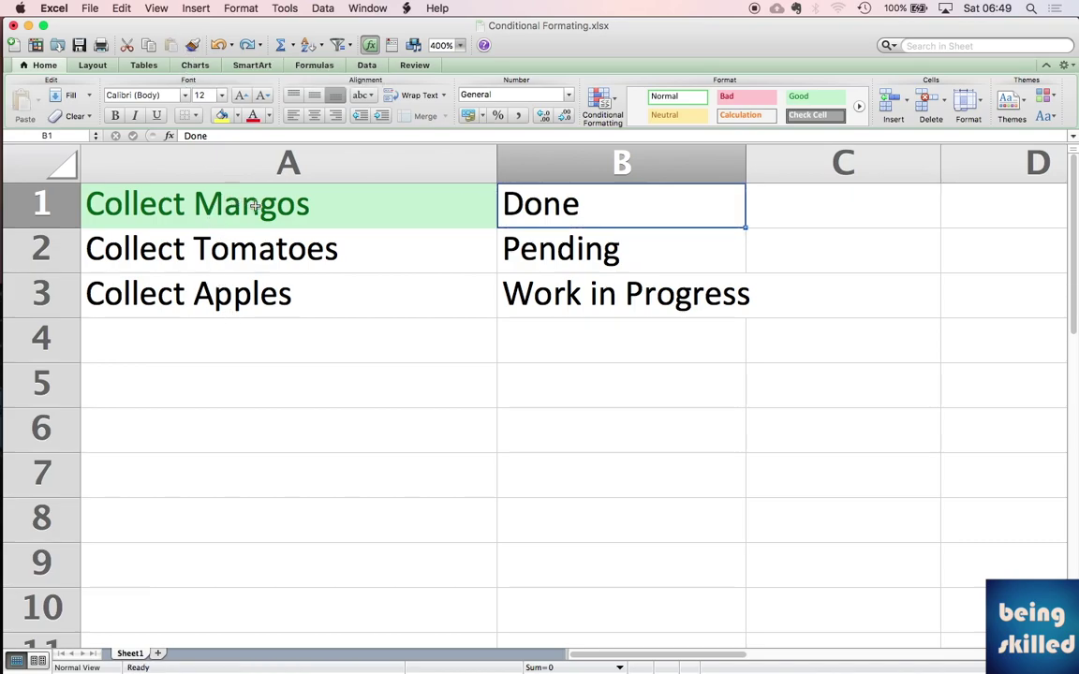
click(253, 207)
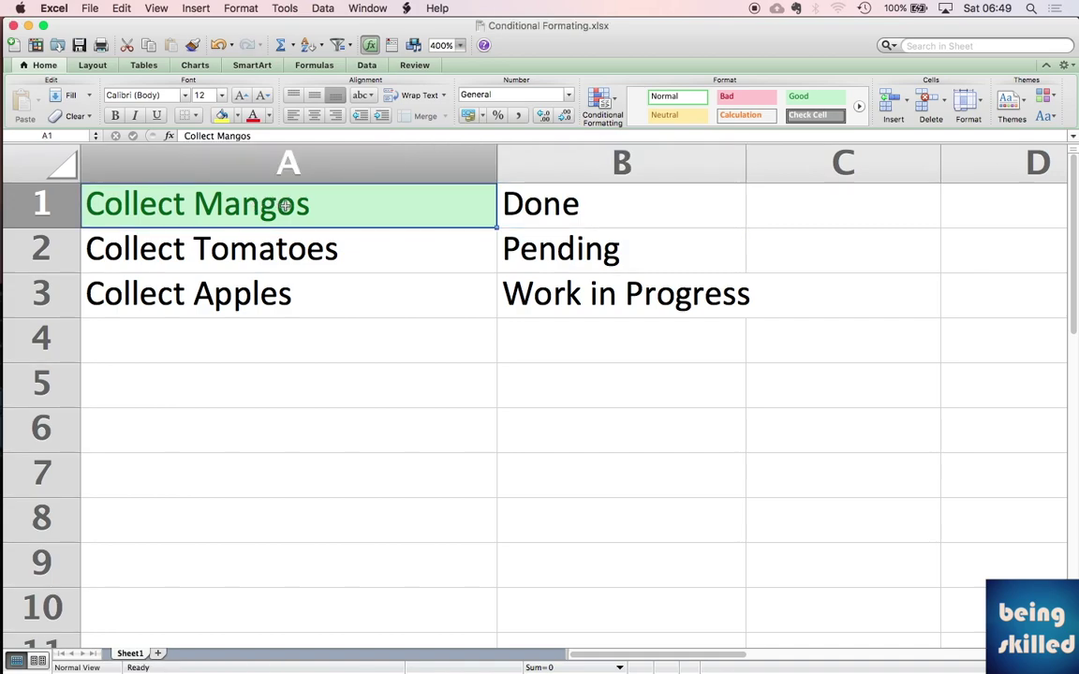
click(189, 45)
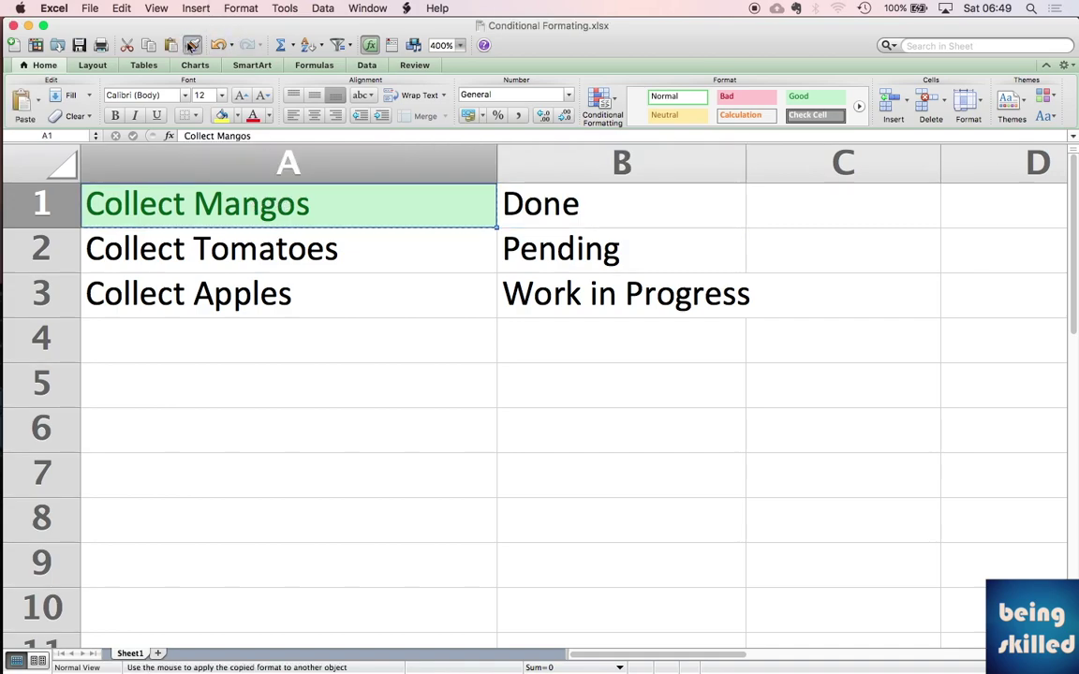
mouse_move(206, 245)
mouse_down()
mouse_move(207, 540)
mouse_move(193, 604)
mouse_up()
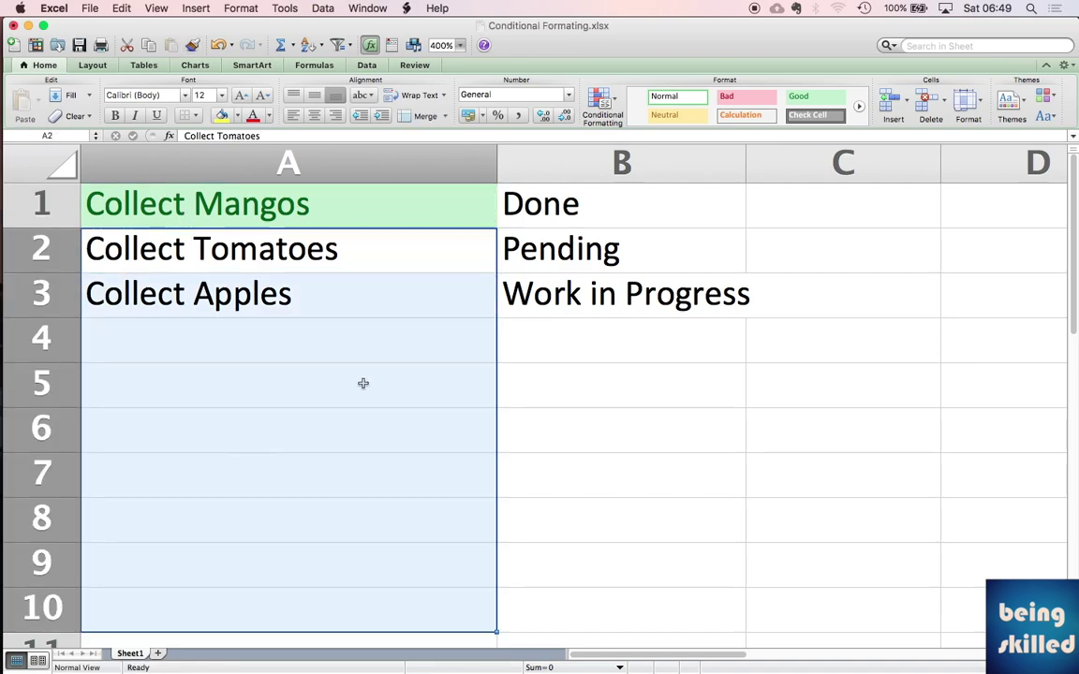
Step: Test the copied rule by changing the status in B2 to Done, and undo that change
click(535, 249)
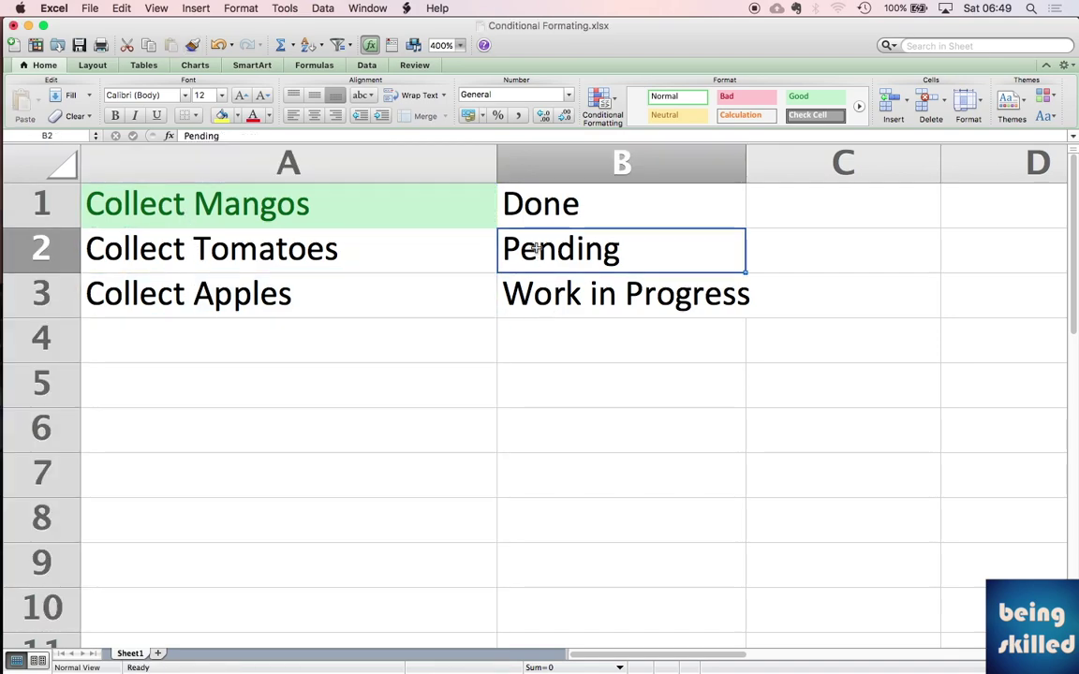
text(S)
key(BackSpace)
text(Done)
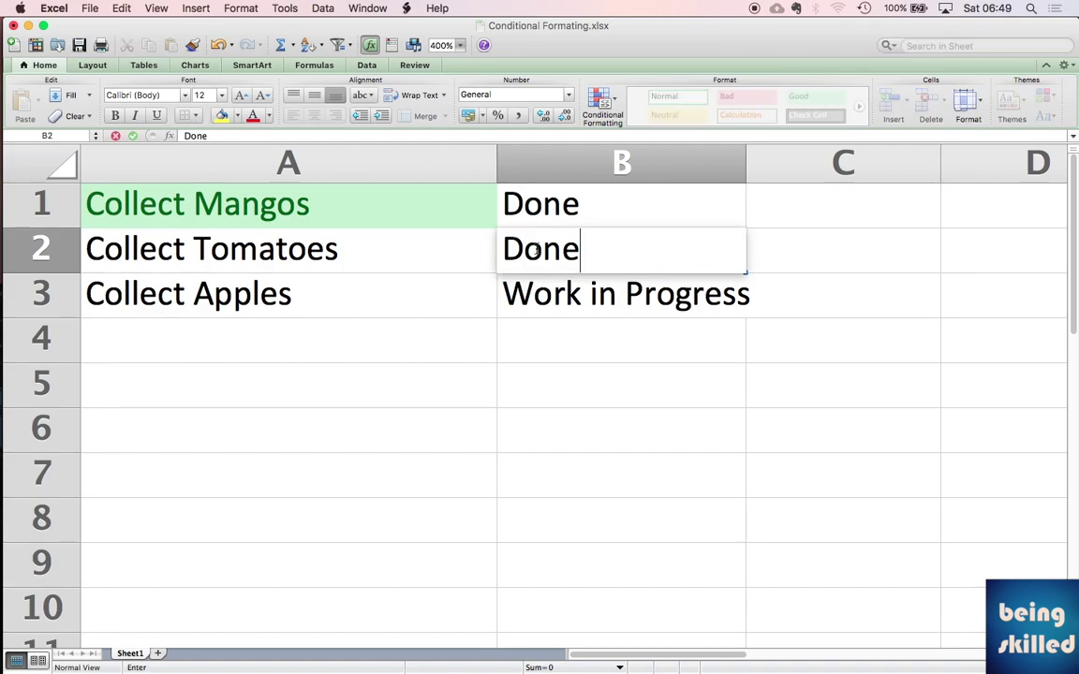
key(Return)
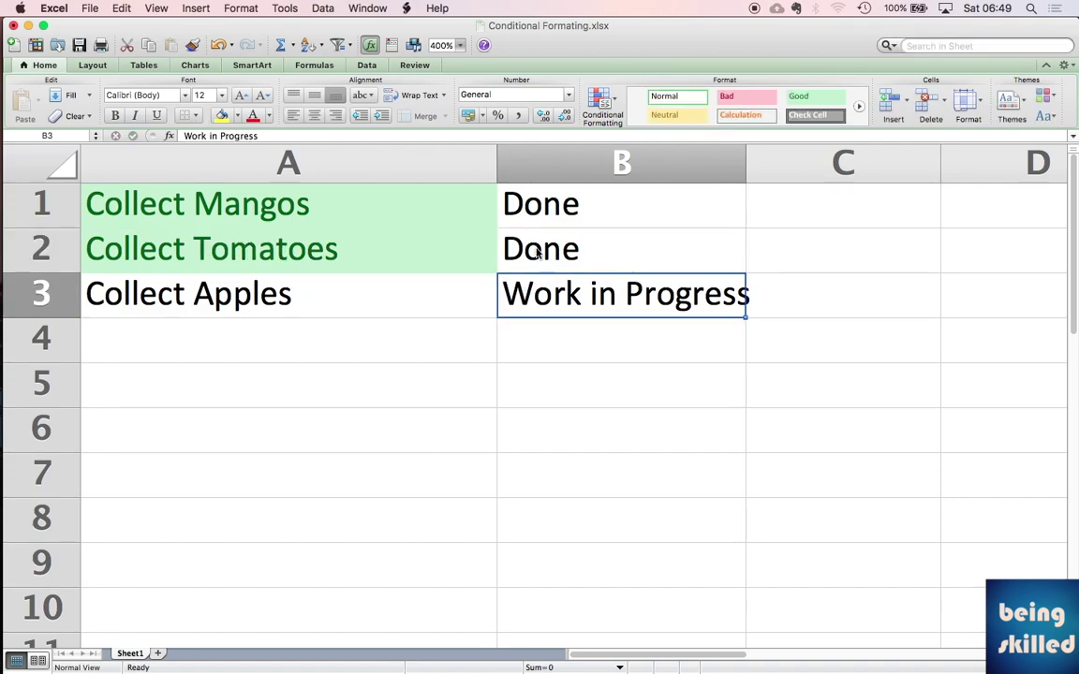
click(538, 251)
key(super+z)
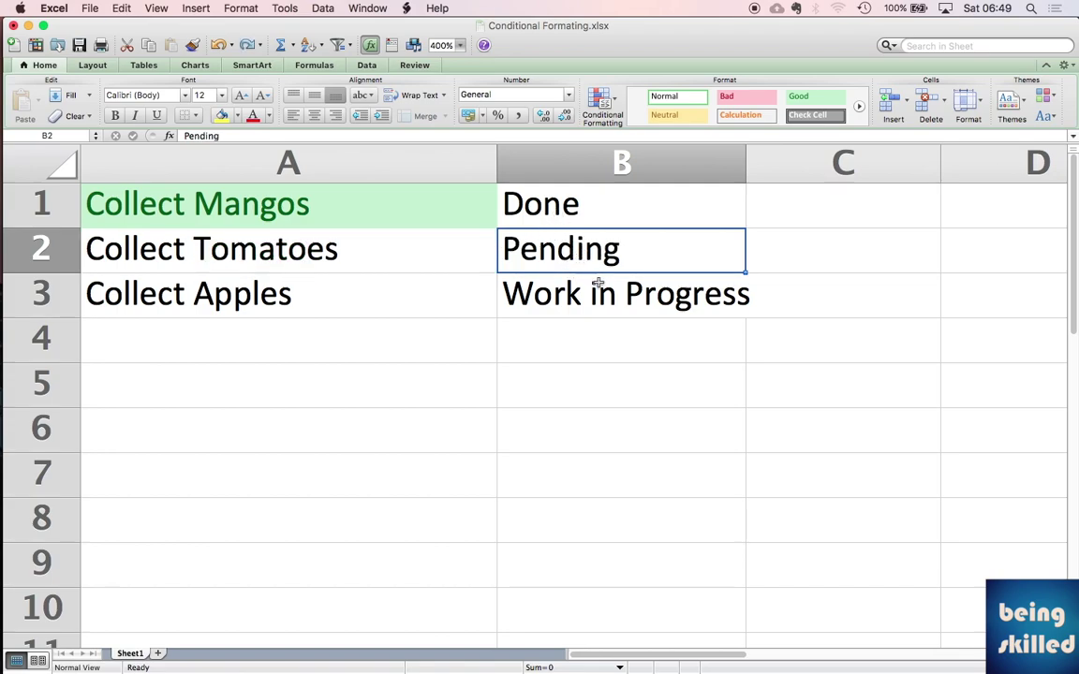
Step: Start a second conditional formatting rule for cell A1, again using a formula to determine which cells to format
click(429, 213)
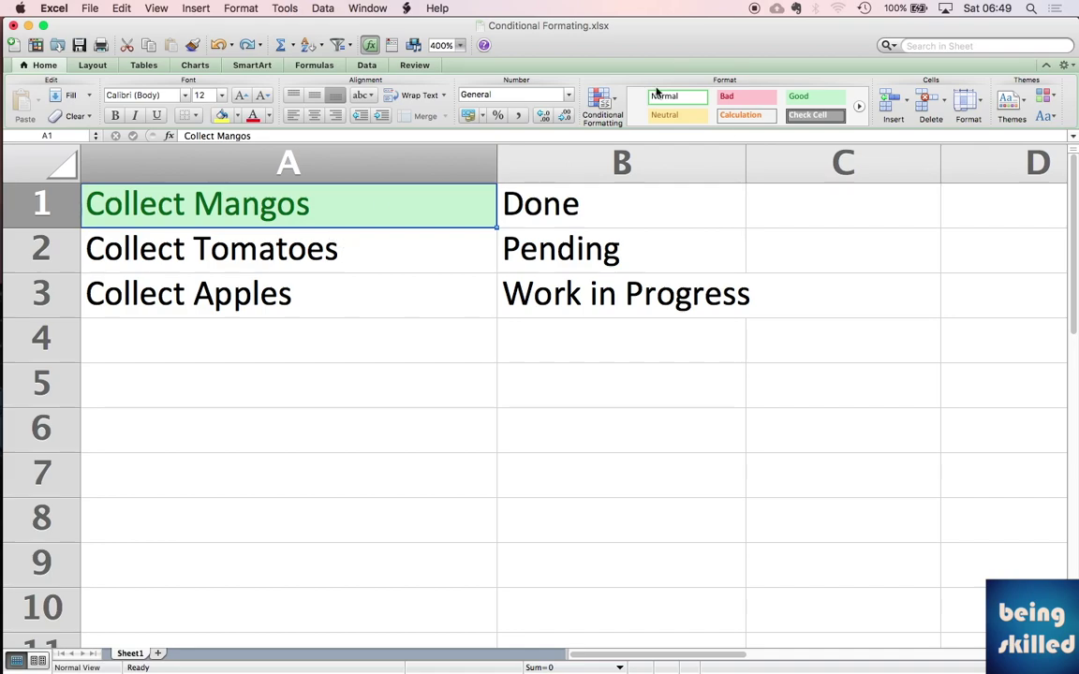
click(606, 109)
mouse_move(629, 139)
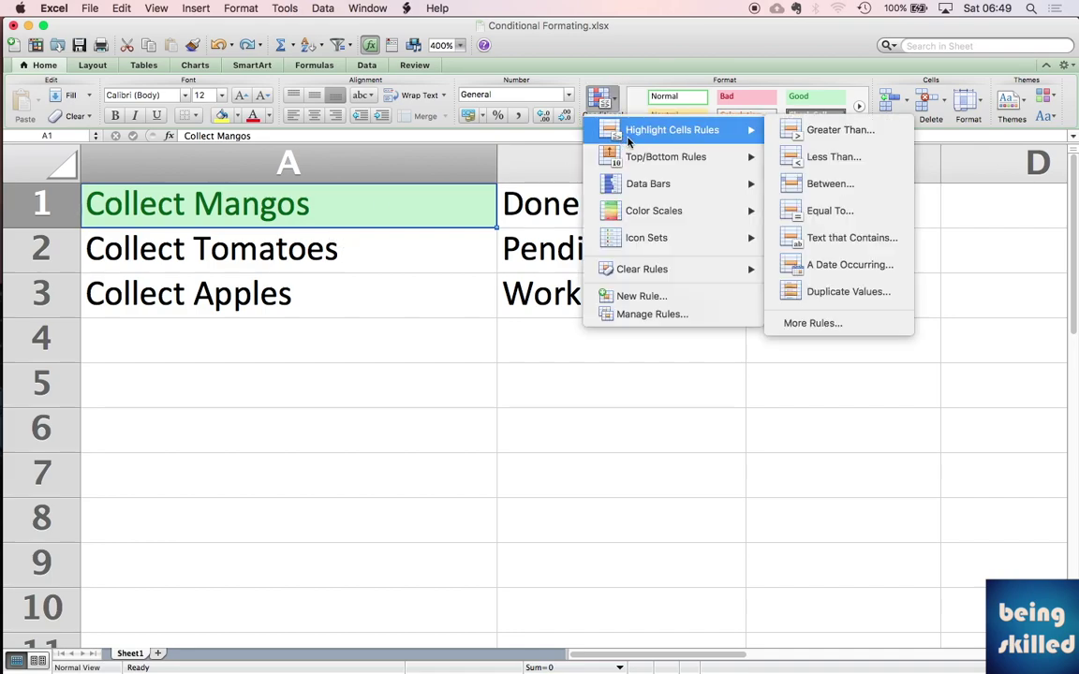
click(810, 327)
click(358, 314)
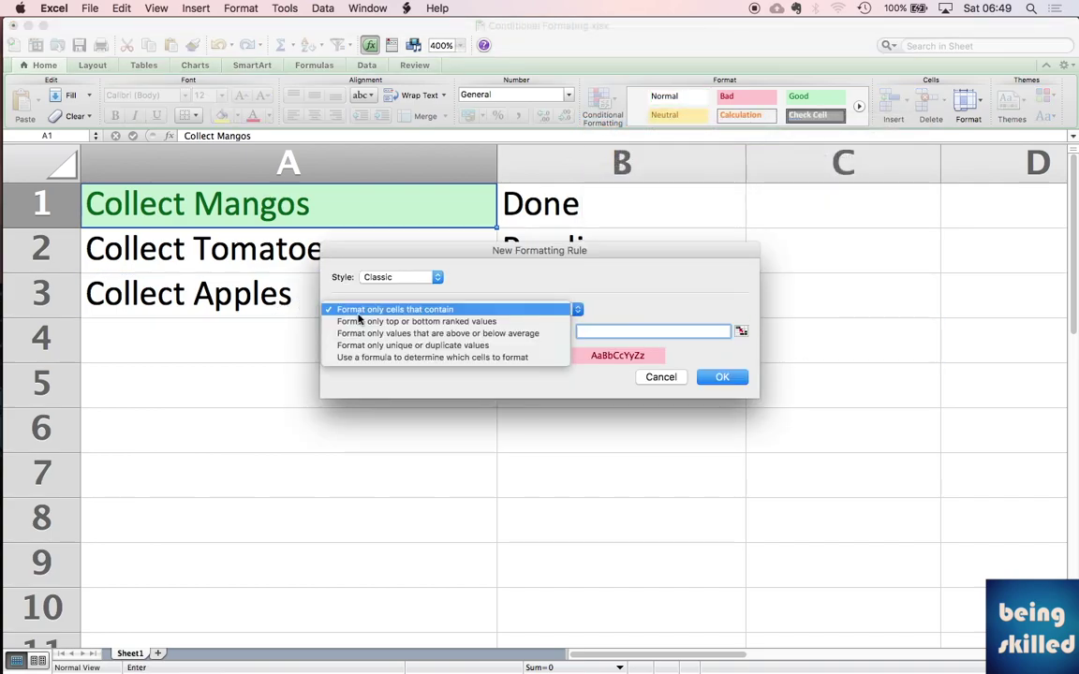
click(524, 356)
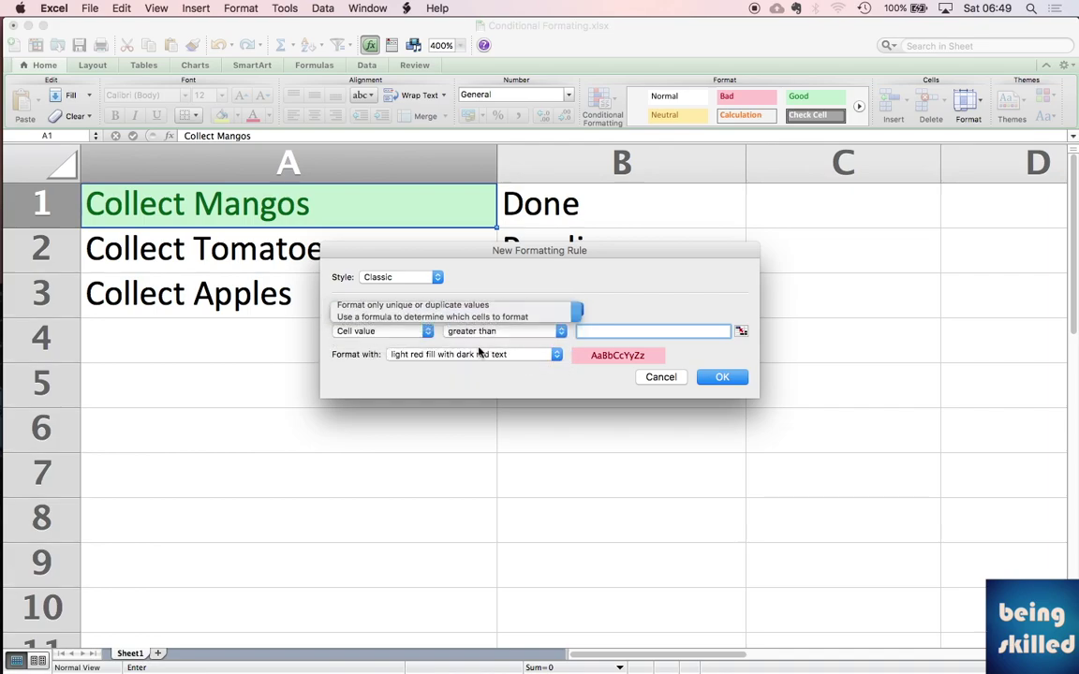
Step: Set the second rule's formula to =$B1="Pending" and apply it with light red fill and dark red text
text($)
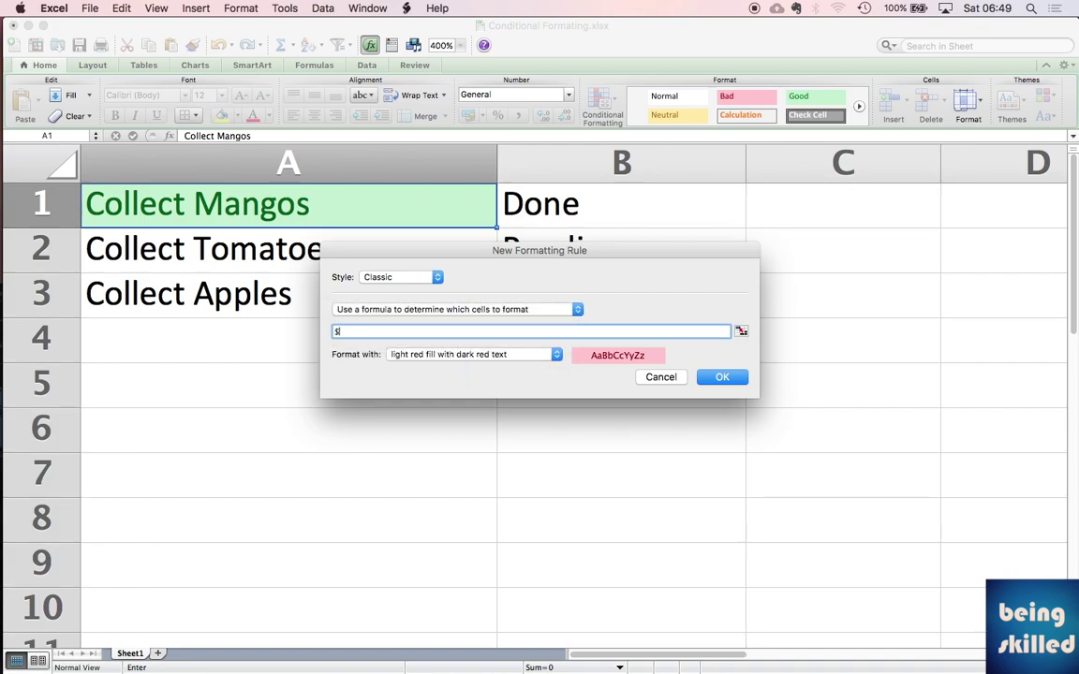
text(B1)
key(BackSpace)
key(BackSpace)
text(=$B1="Pending")
click(717, 376)
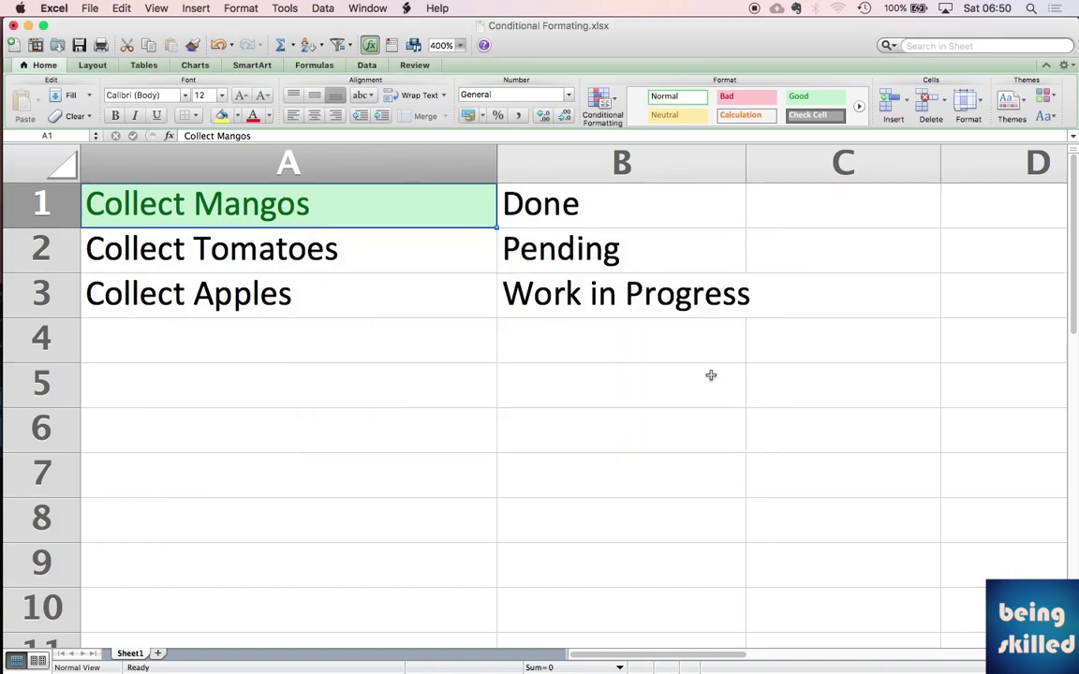
Step: Test the "Pending" rule by entering Pending in B1, undo that entry, and return to A1
key(Right)
text(Pending)
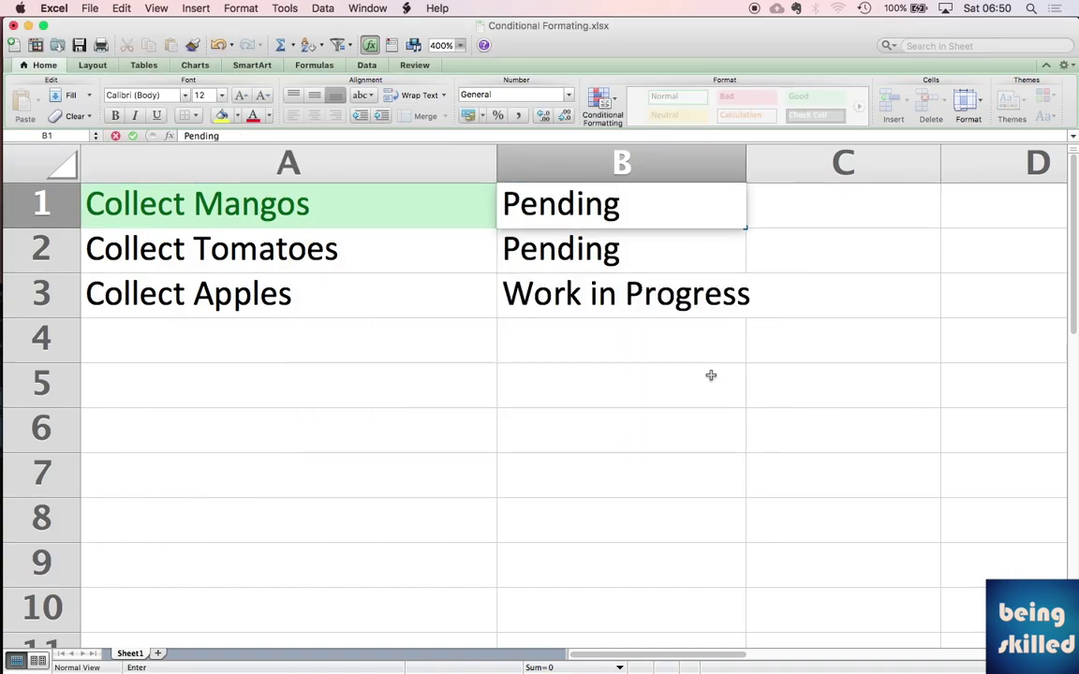
key(Return)
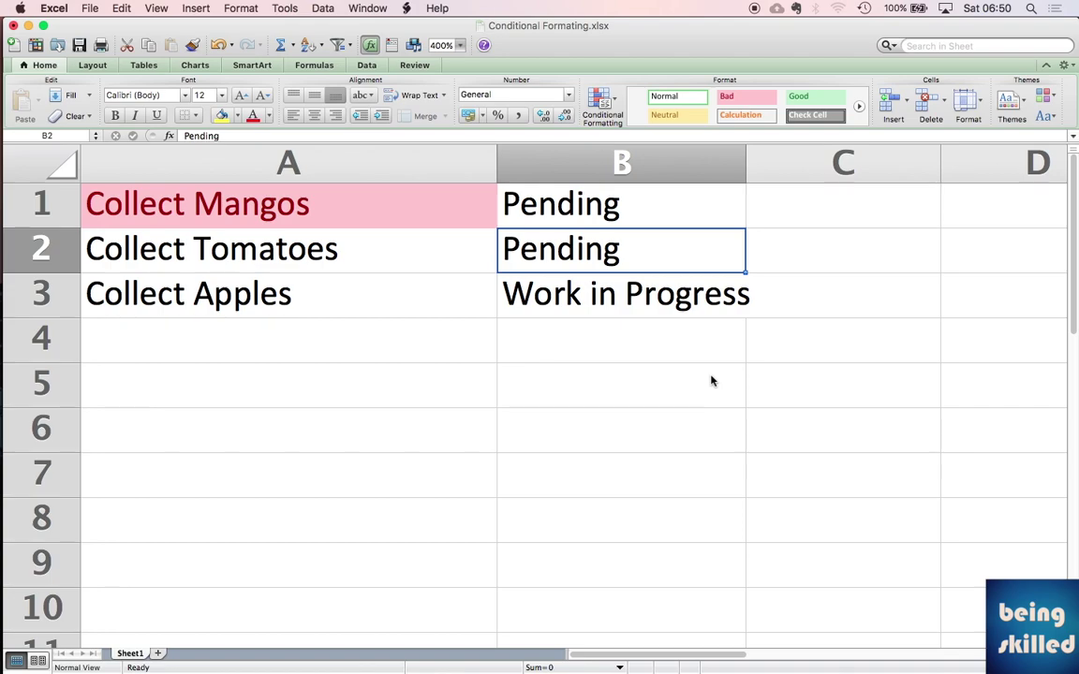
key(Up)
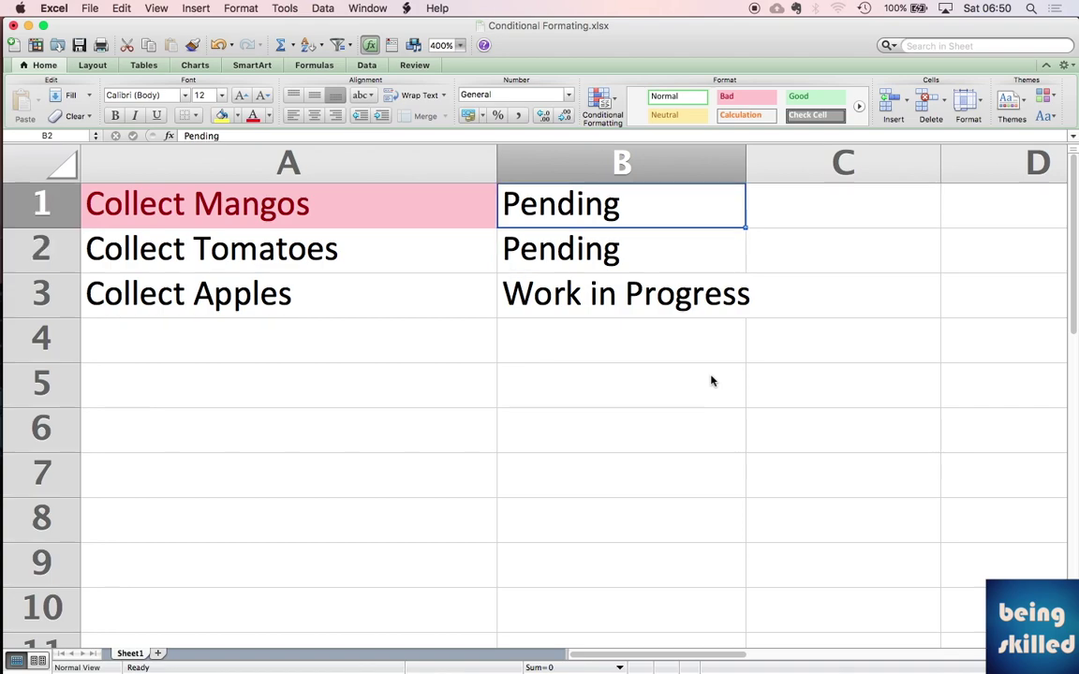
key(Left)
key(super+z)
key(Left)
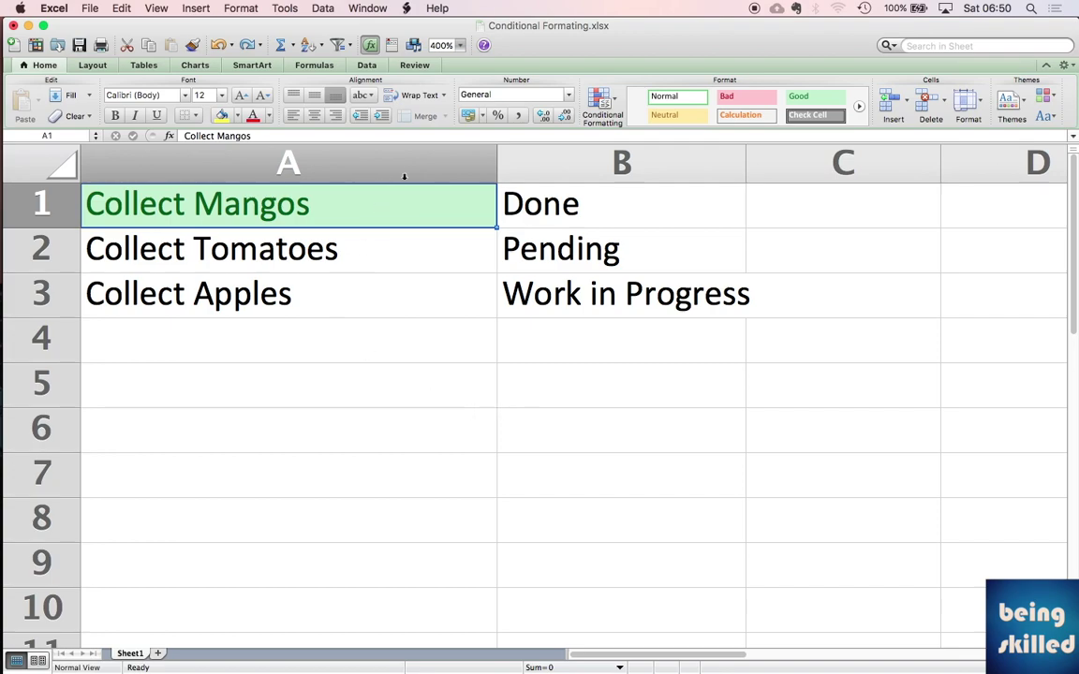
Step: Start a third conditional formatting rule for cell A1, using a formula to determine which cells to format
click(589, 111)
mouse_move(746, 157)
mouse_move(747, 136)
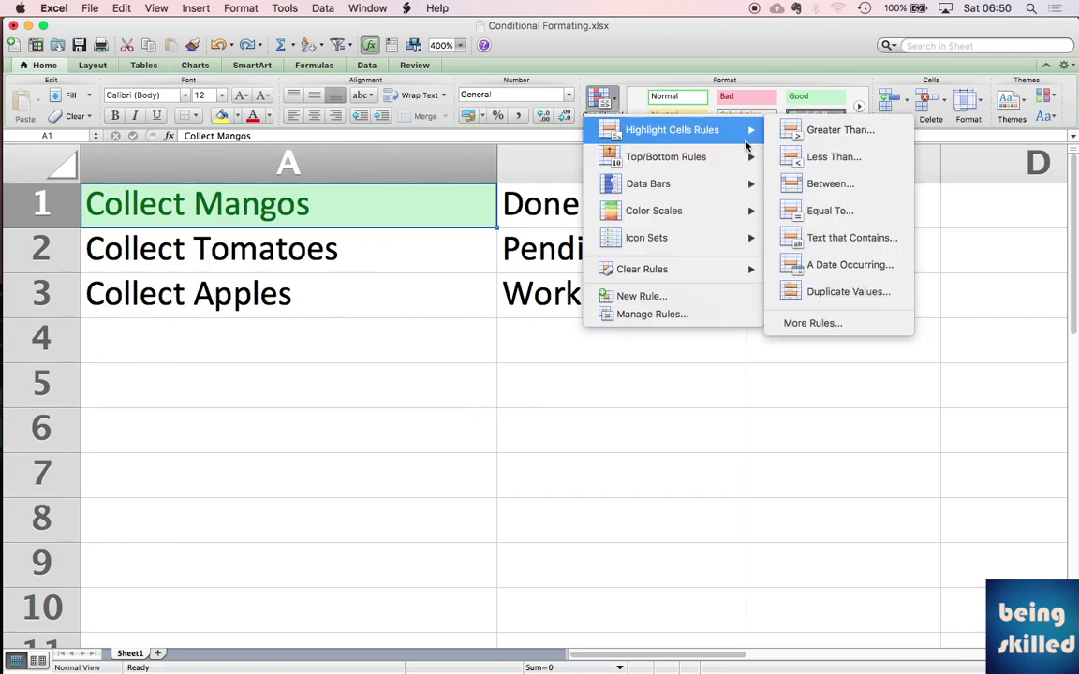
click(809, 293)
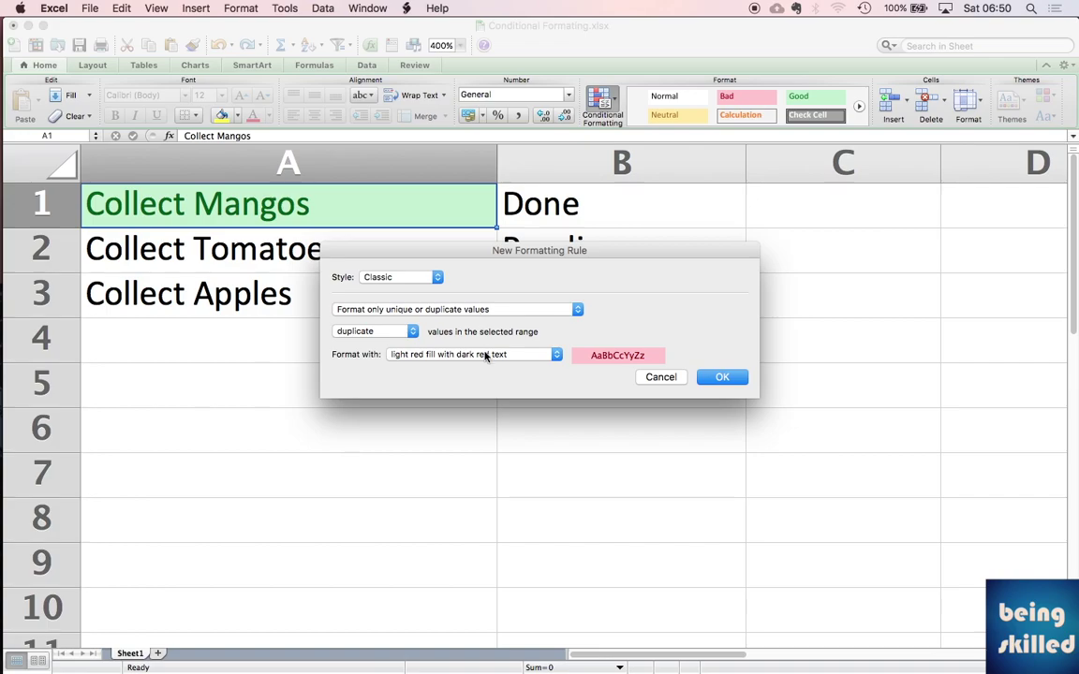
click(421, 311)
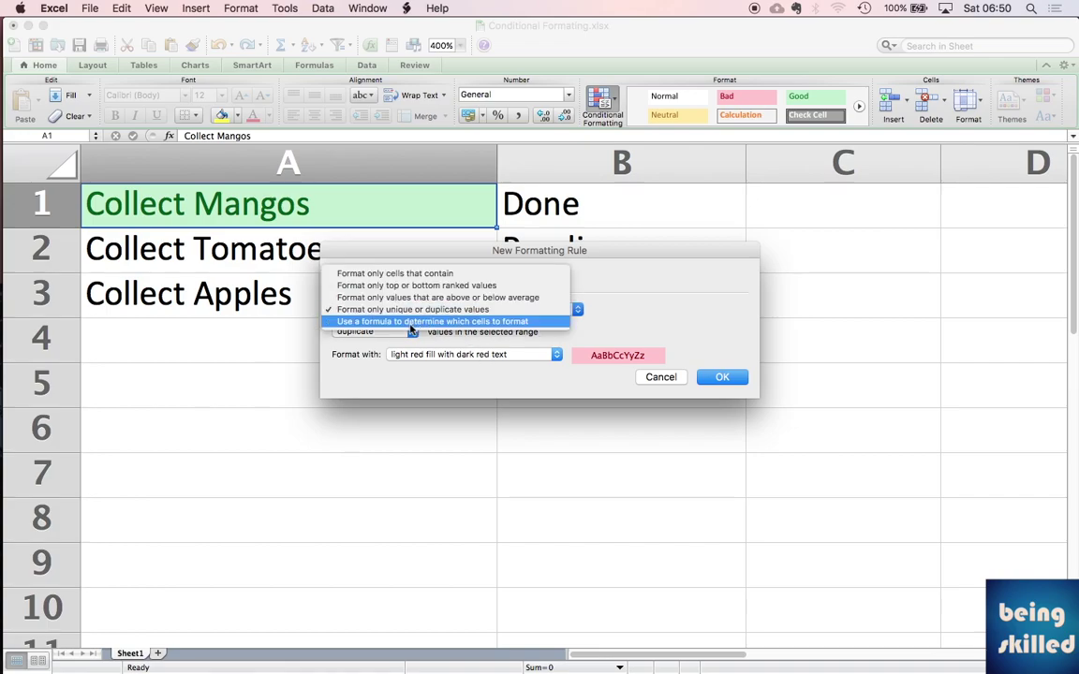
click(410, 318)
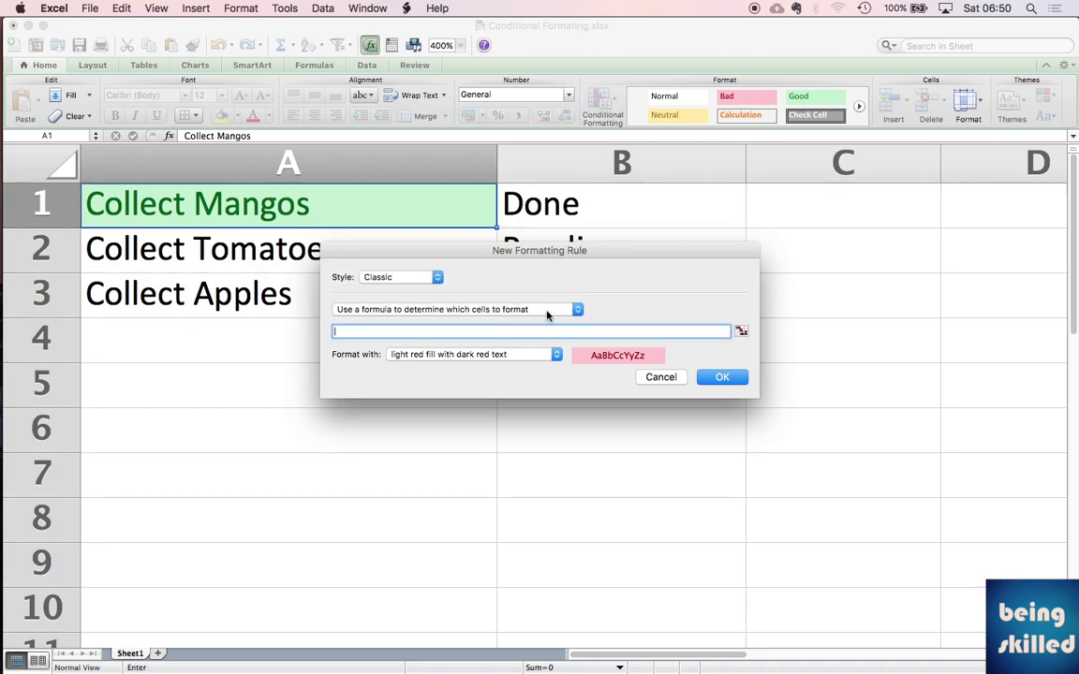
Step: Set the third rule's formula to =$B1="Work in Progress" and apply it with yellow fill and dark yellow text
text(=$B1=)
text("Work in Progress")
click(556, 354)
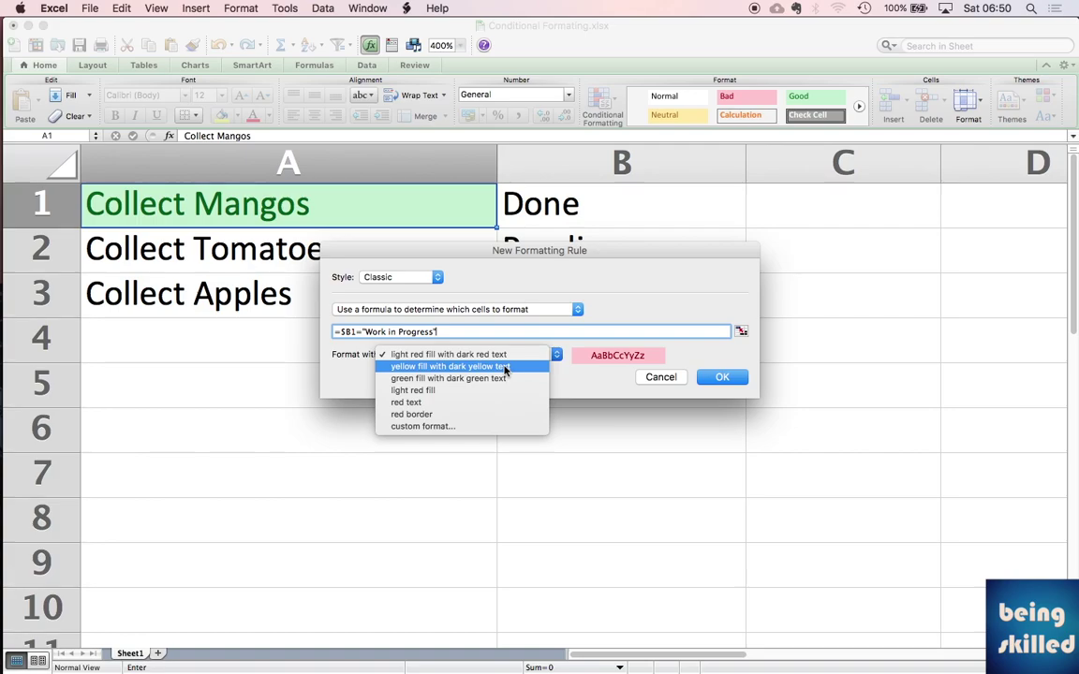
click(505, 371)
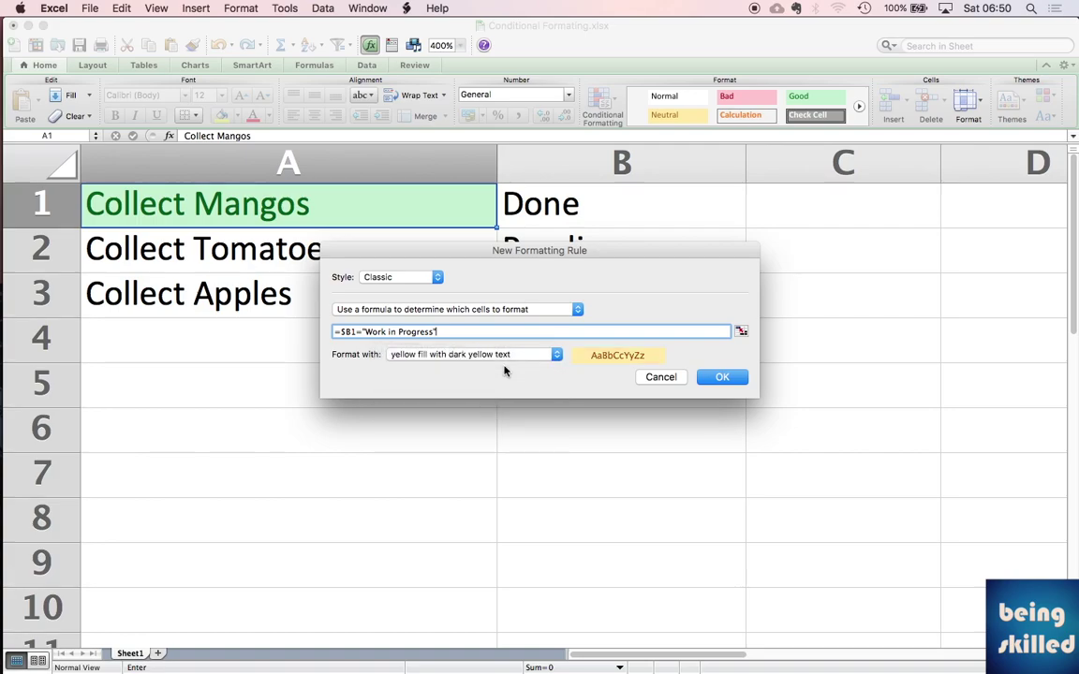
click(722, 377)
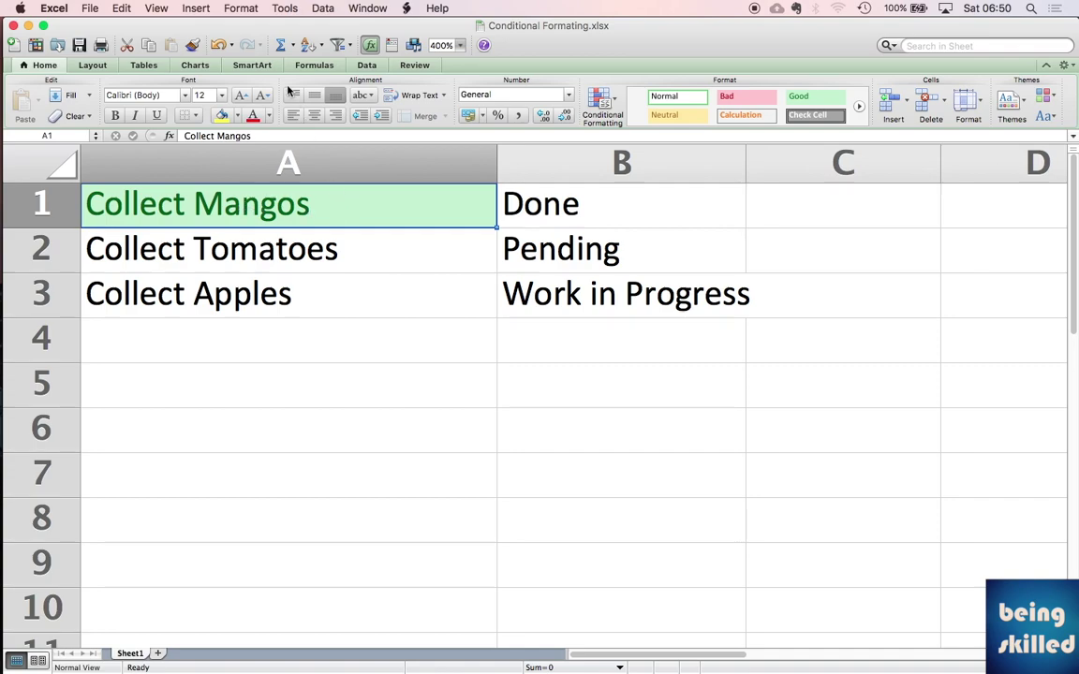
Step: Copy the formatting of A1 onto cells A2:A10 with Format Painter
click(192, 45)
drag(210, 269, 219, 619)
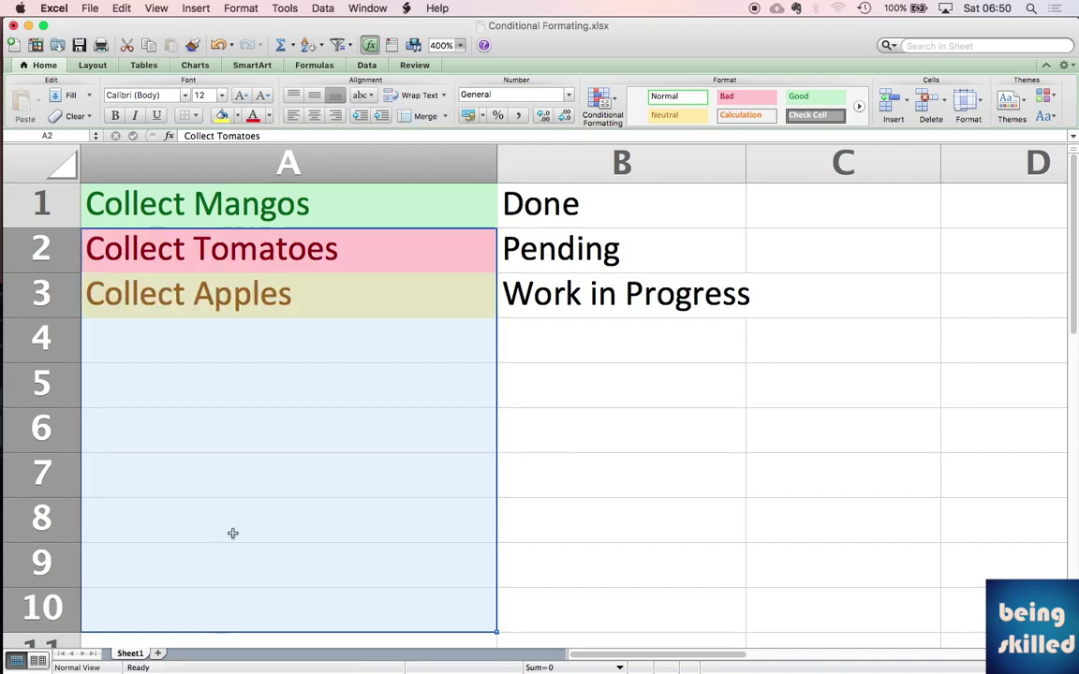
click(279, 289)
key(Up)
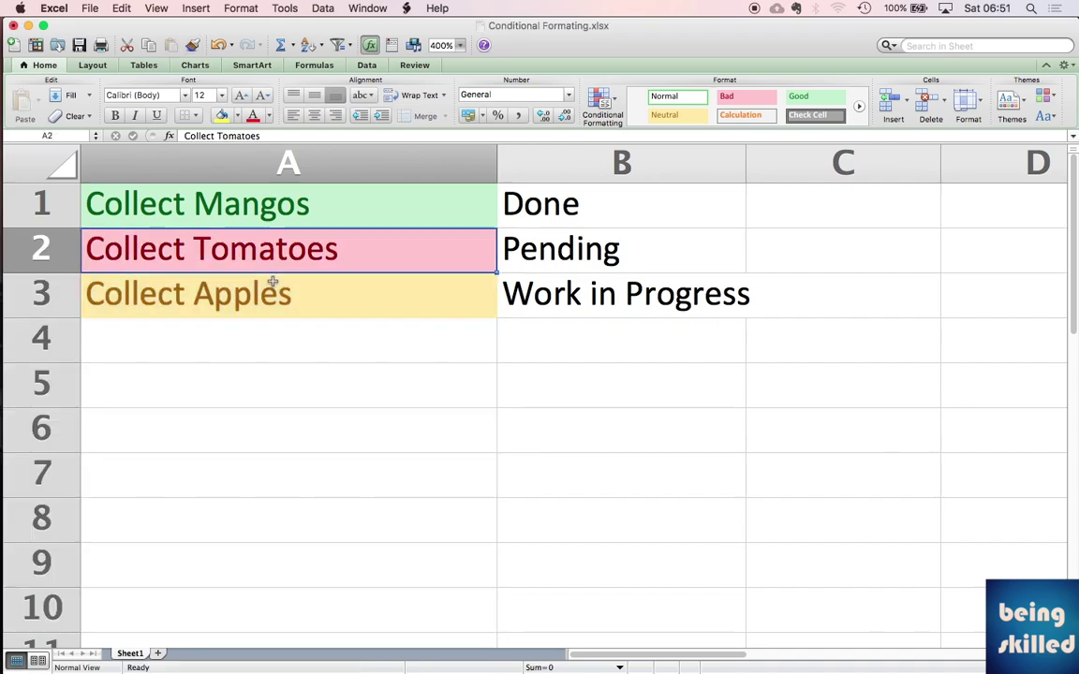
key(Up)
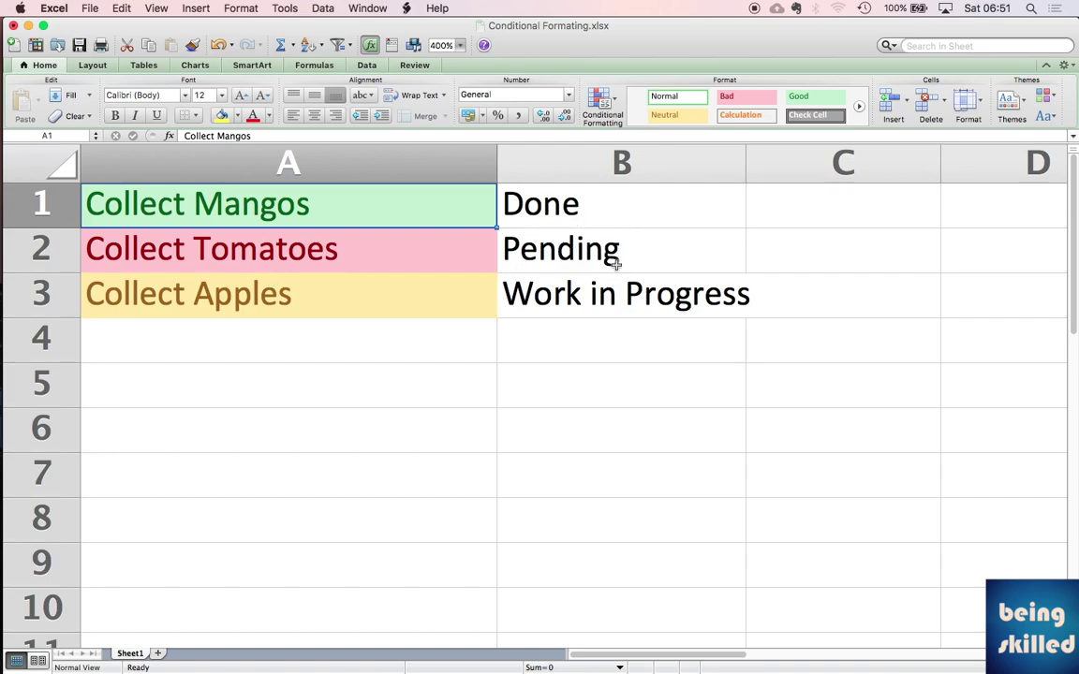
Step: Compare the colors of the tasks in A2 and A3 with their statuses in column B
click(588, 248)
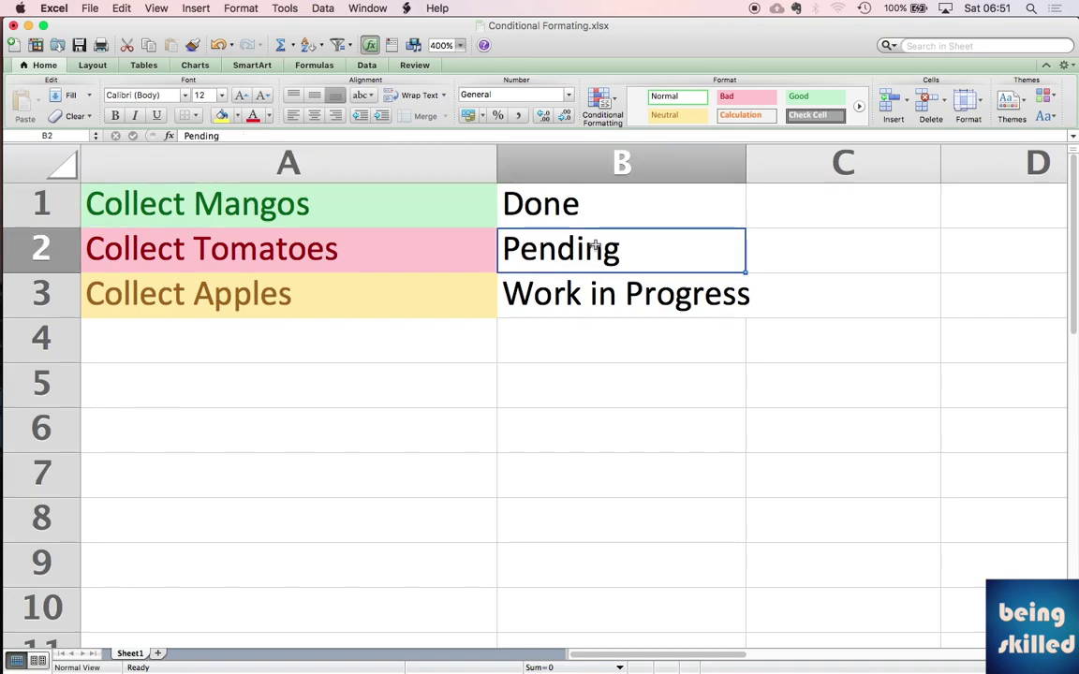
key(Left)
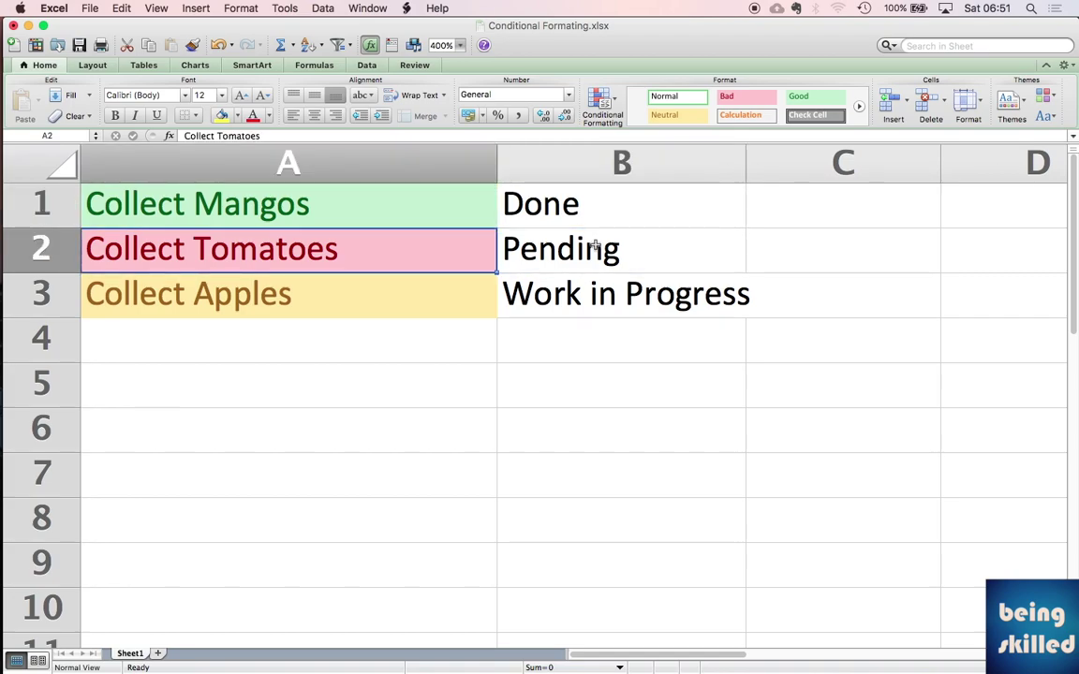
key(Right)
key(Down)
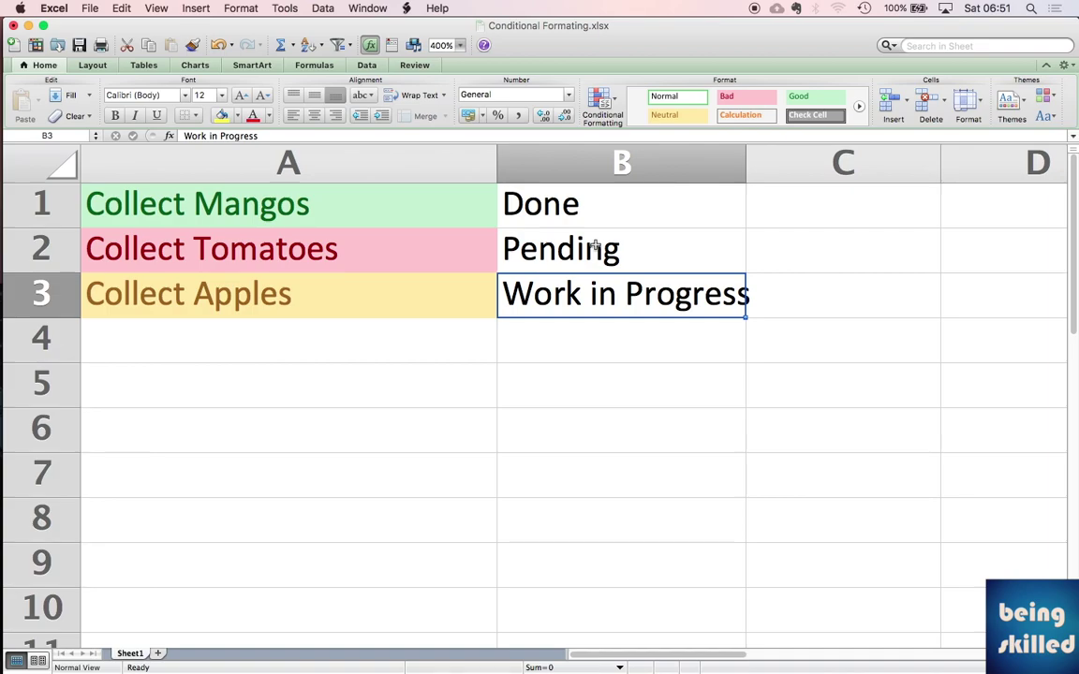
key(Left)
key(Down)
key(Up)
Step: Enter Hhahahah as a new task in cell A4
key(Down)
text(M)
key(BackSpace)
text(HHahahah)
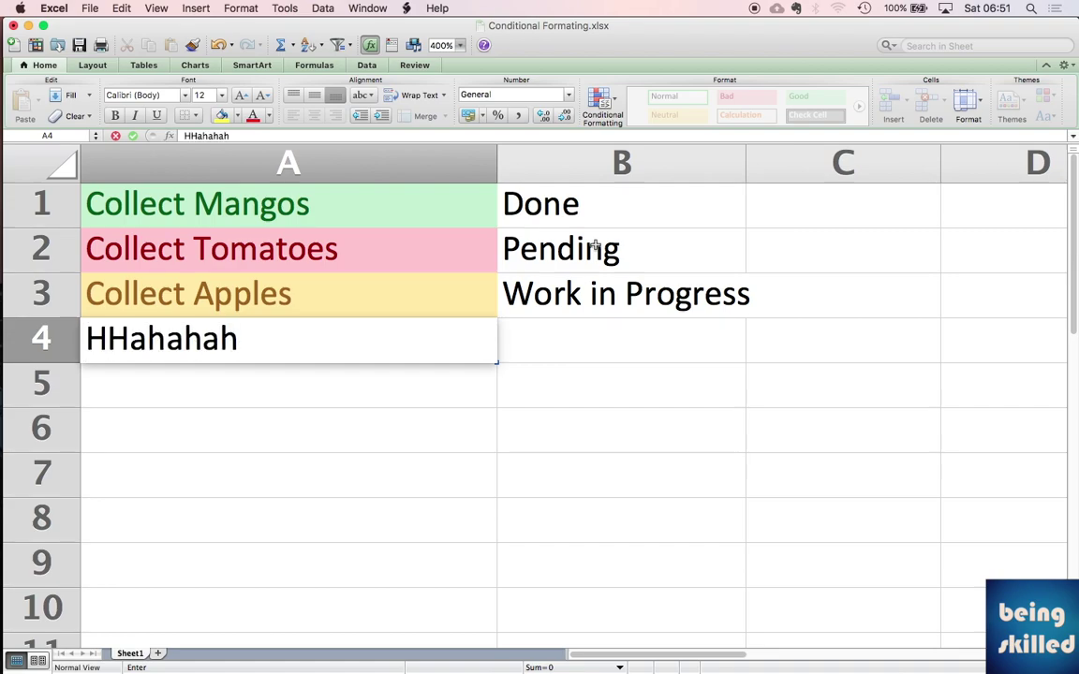
key(Right)
Step: Test the "Done" rule on the new task by entering Done in B4
key(Right)
key(Left)
text(Do)
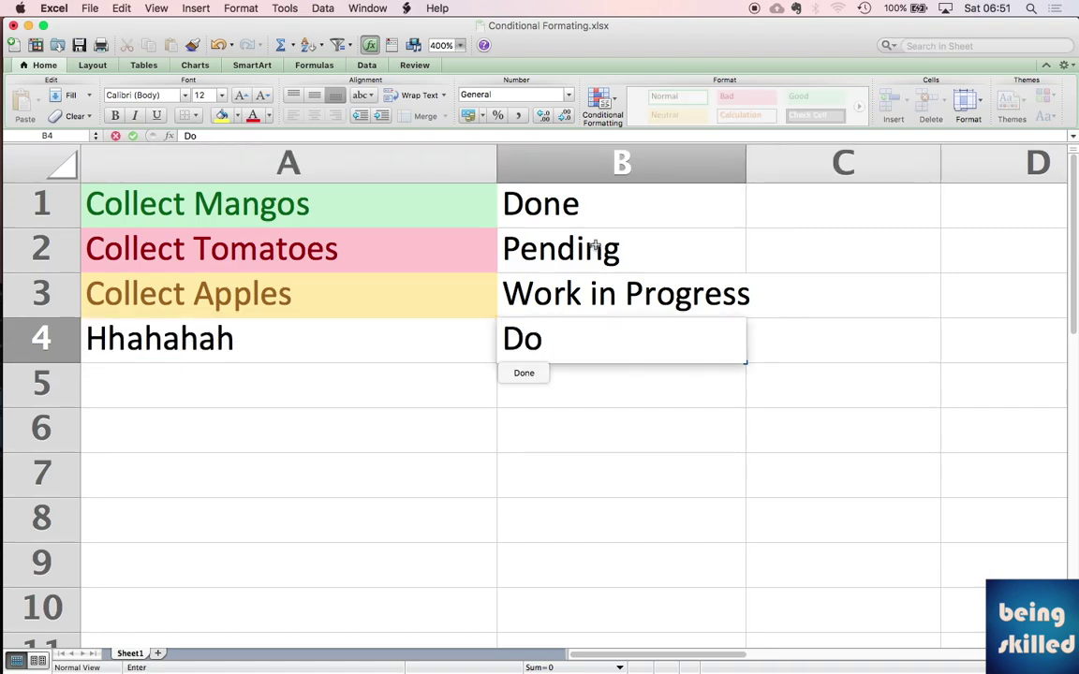
key(Return)
key(Up)
key(Left)
key(Right)
Step: Test the "Pending" rule on the new task by entering Pending in B4
text(Pending)
key(Return)
key(Up)
Step: Test the "Work in Progress" rule on the new task by entering Work in Progress in B4
text(Work)
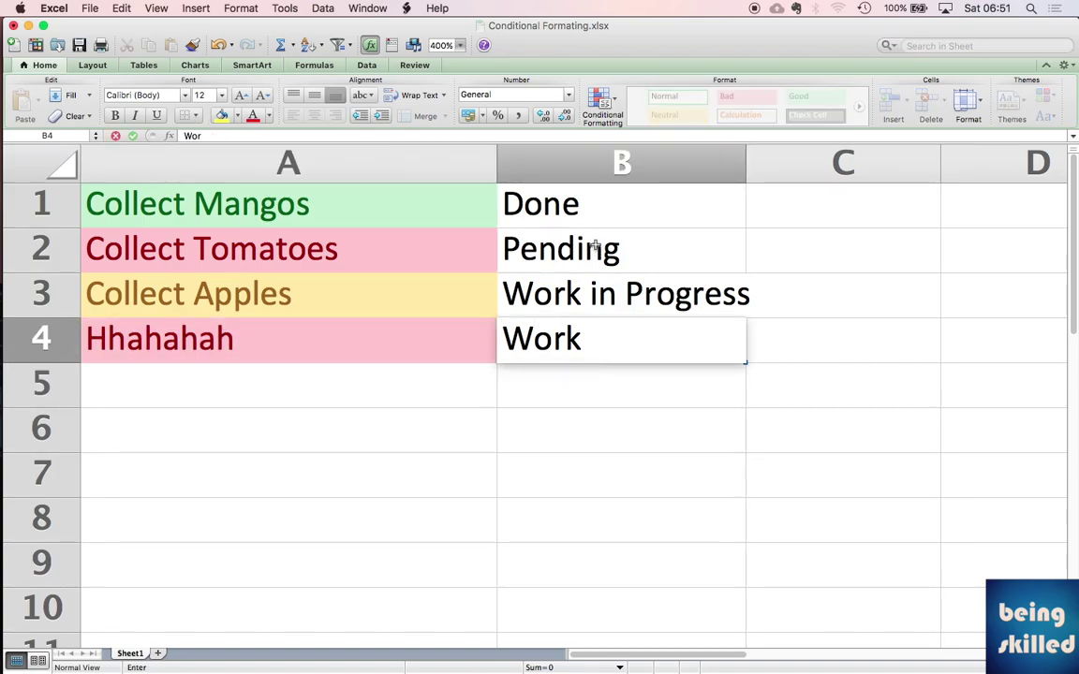
text( in Progress)
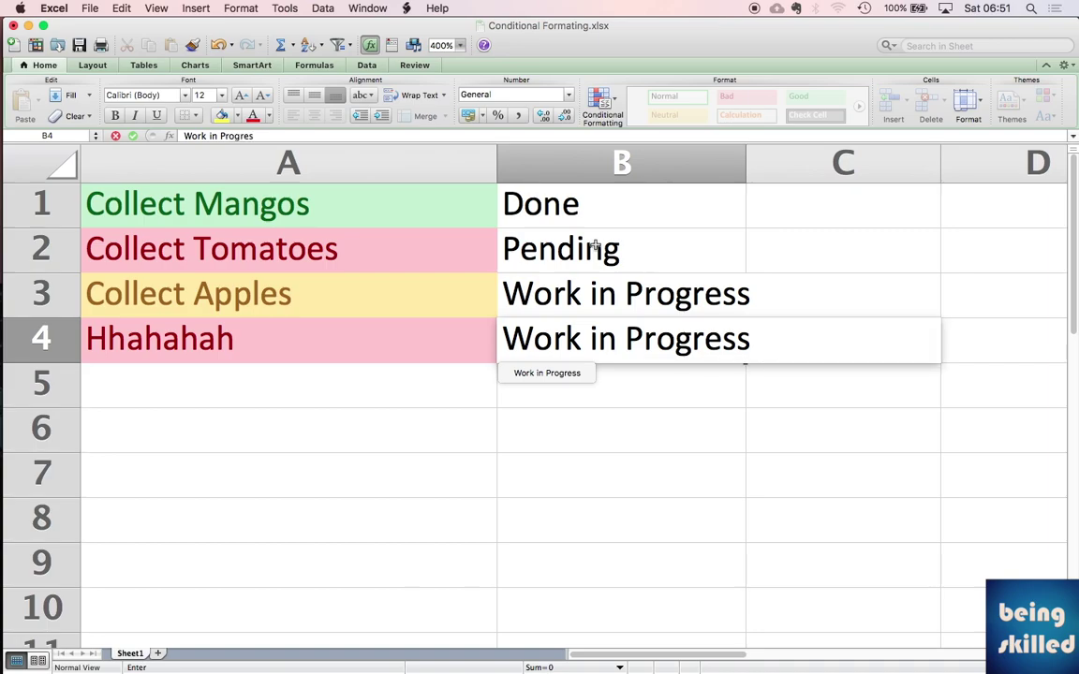
key(Return)
key(Up)
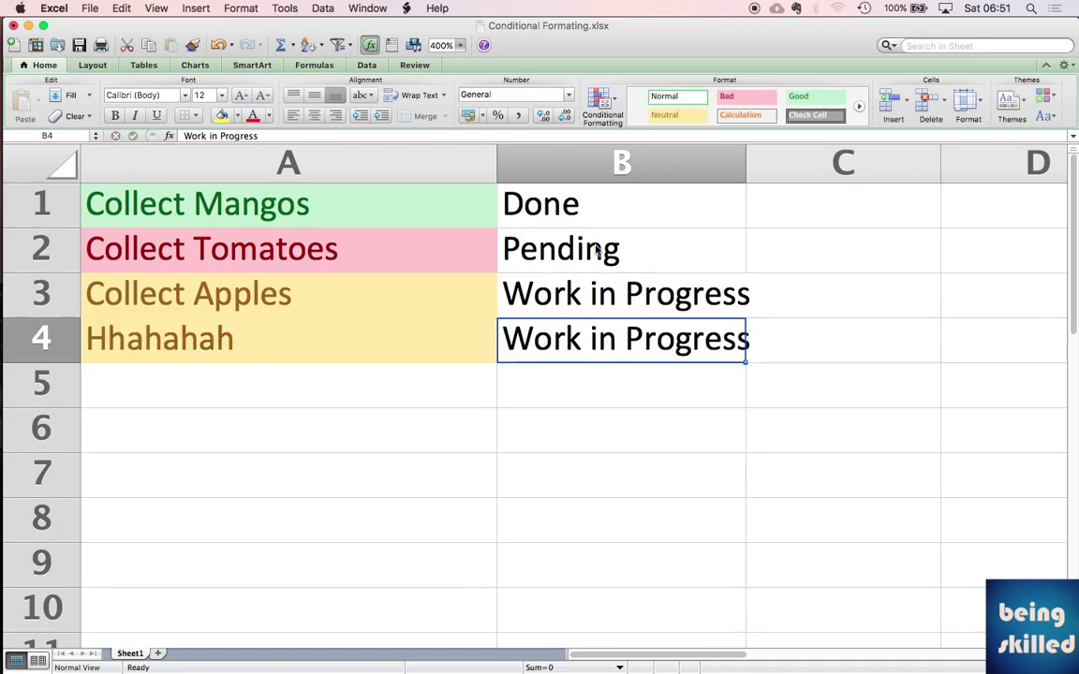
Step: Replace the status in B4 with WIP, a text that none of the rules match
text(WIP)
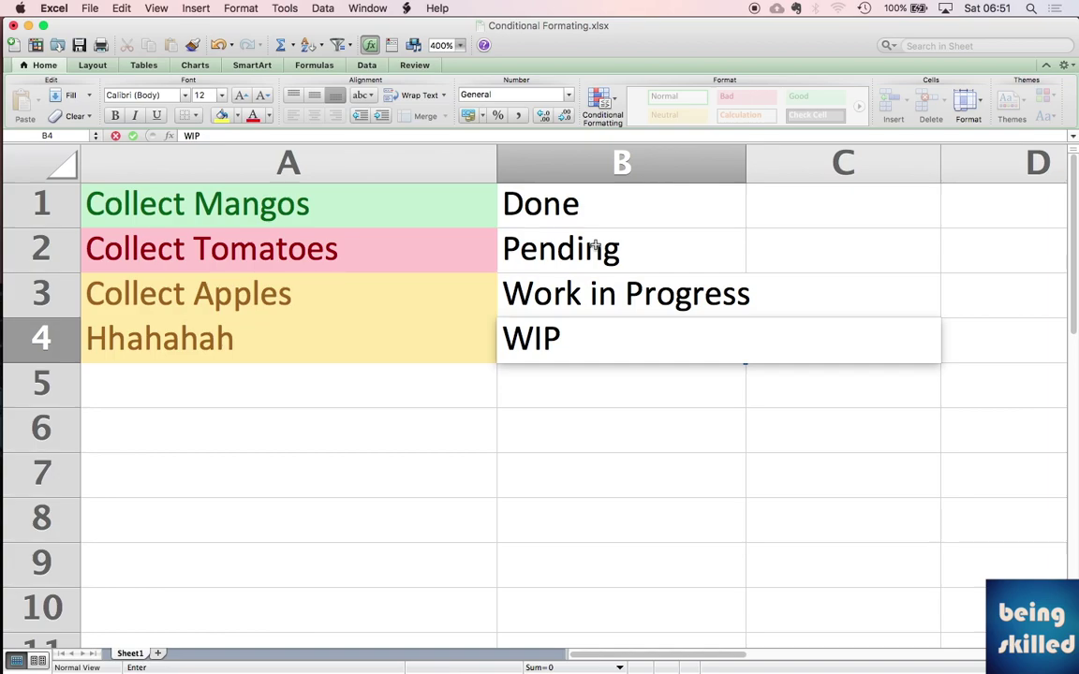
key(Return)
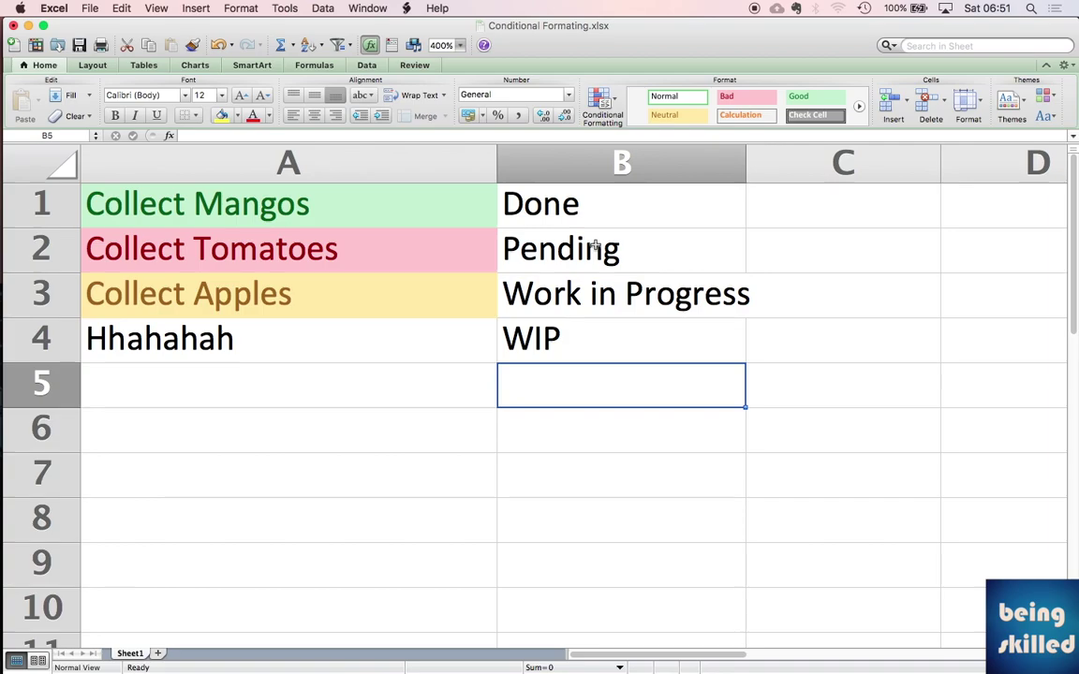
key(shift+Up)
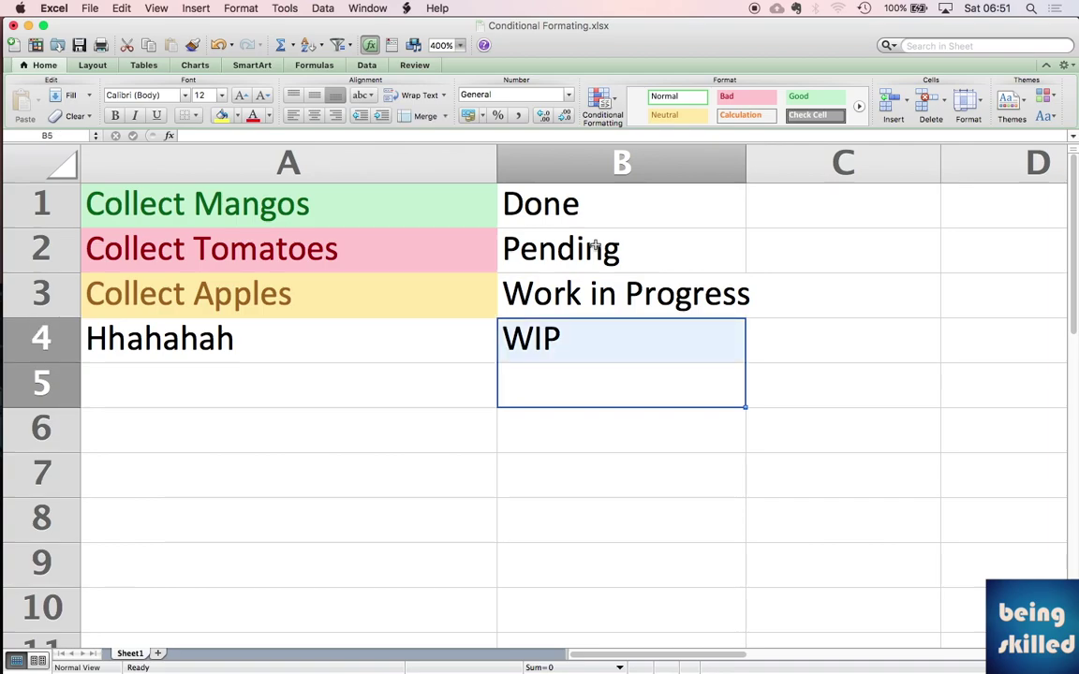
key(Up)
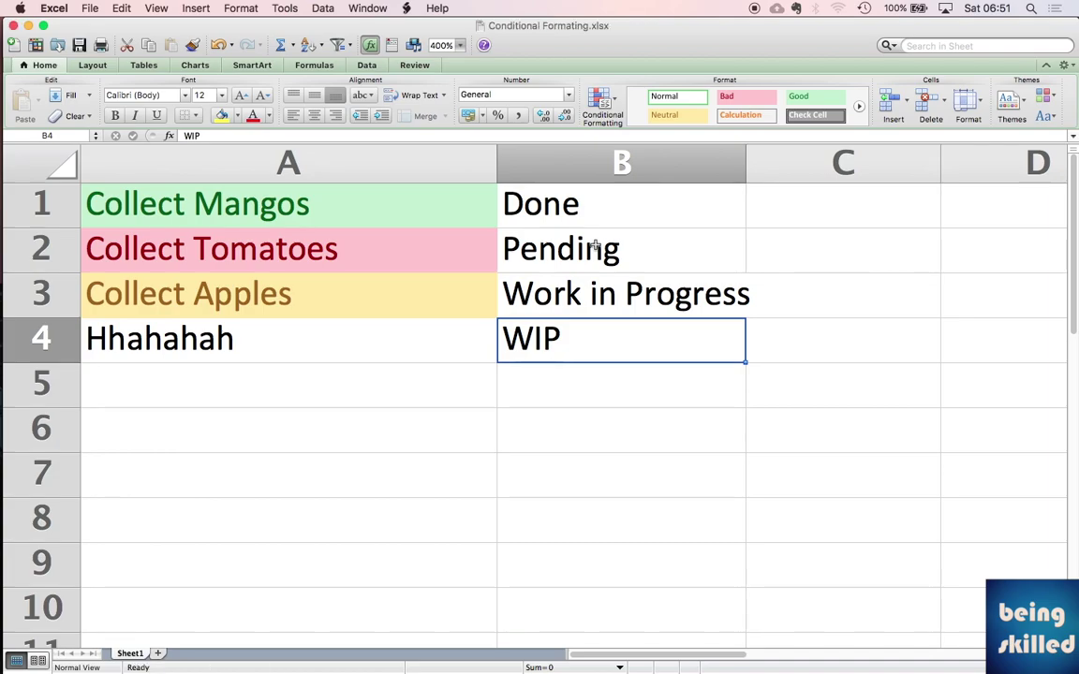
Step: Select the test entries together with the empty row below them, cells A4:B5
key(Left)
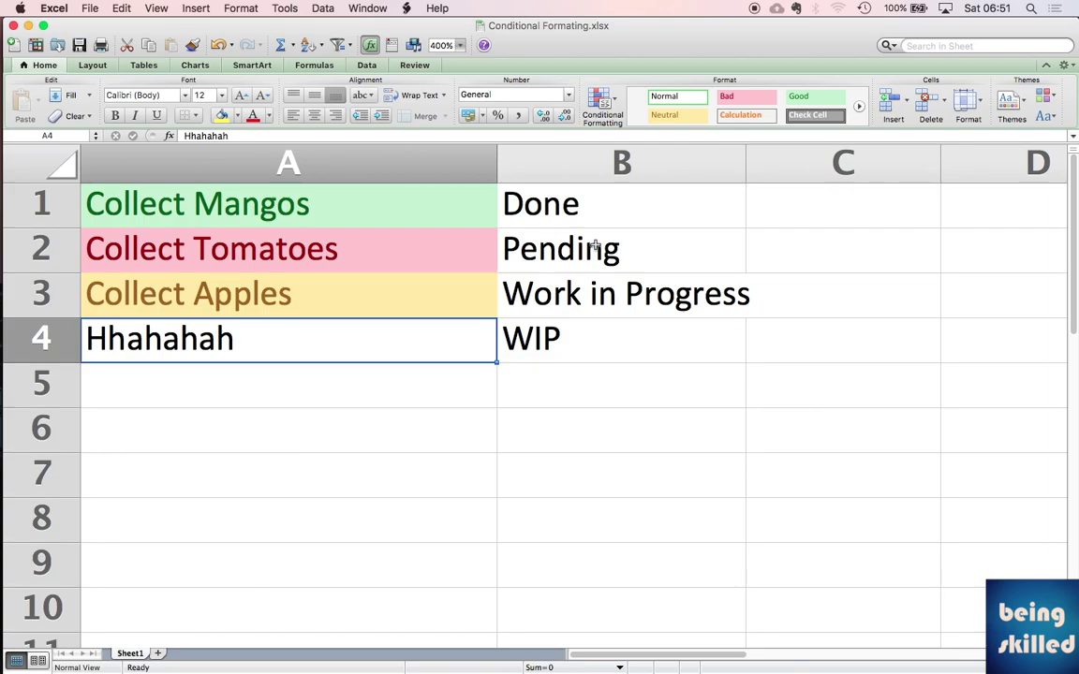
key(shift+Right)
key(shift+Down)
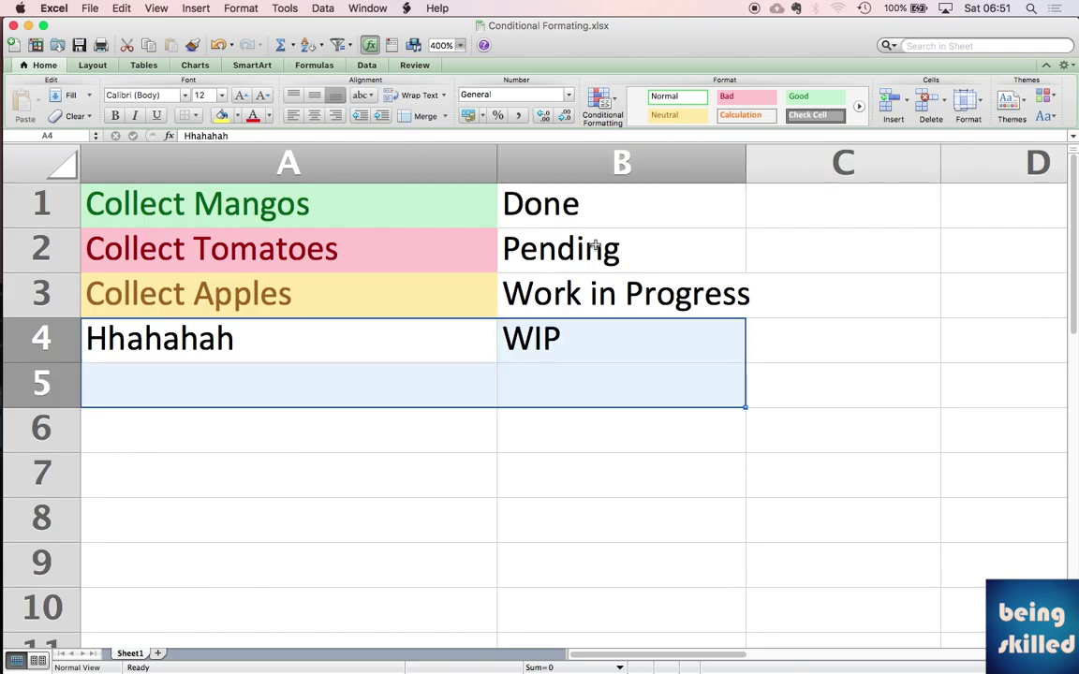